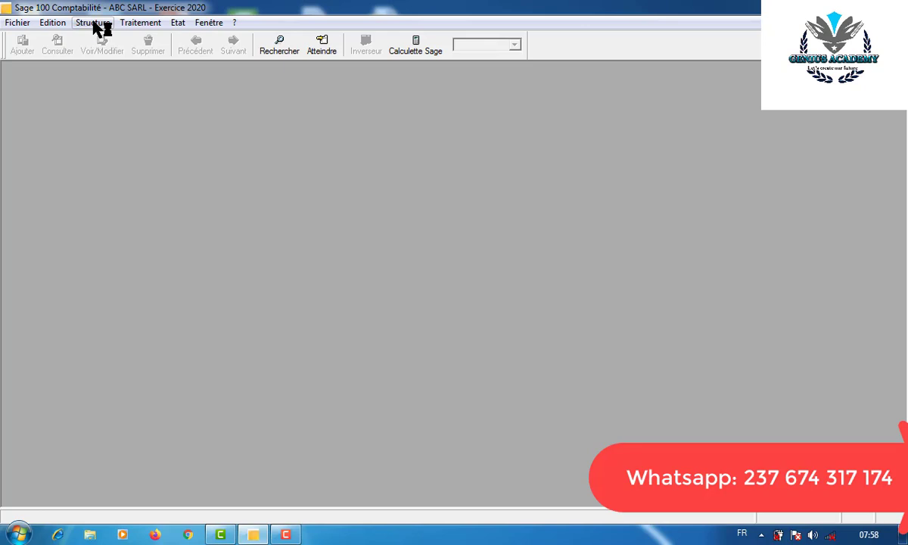
{"action": "left_click", "coordinate": [17, 23]}
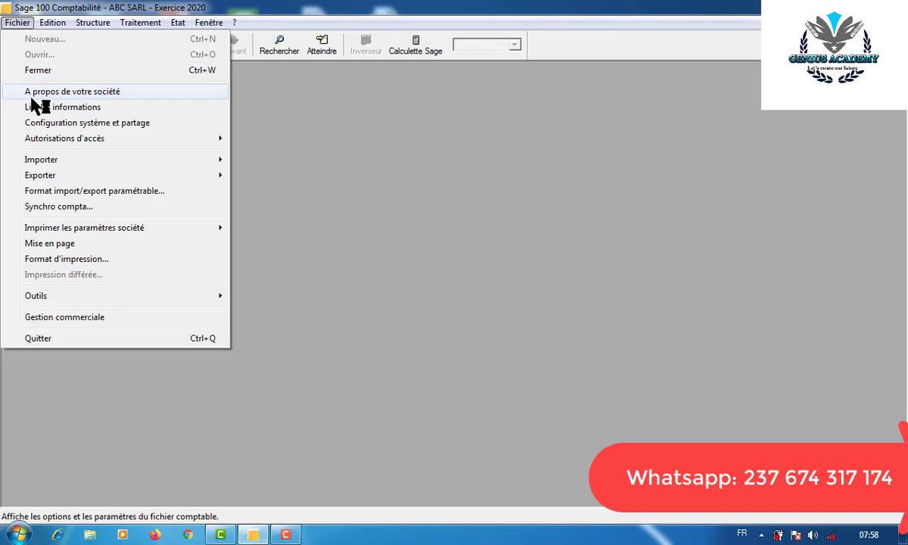
{"action": "mouse_move", "coordinate": [35, 142]}
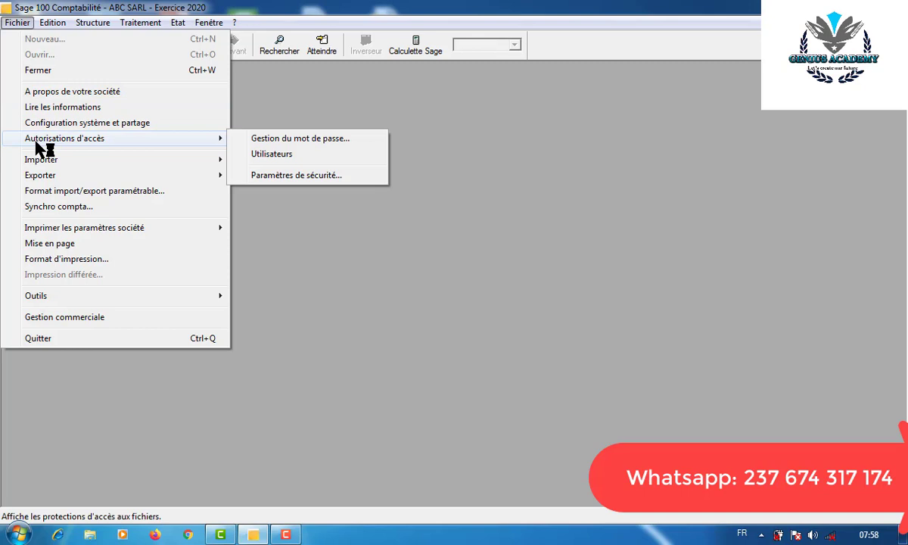
View the chart of accounts and a blank new-account form, leaving both without creating an account
{"action": "mouse_move", "coordinate": [96, 21]}
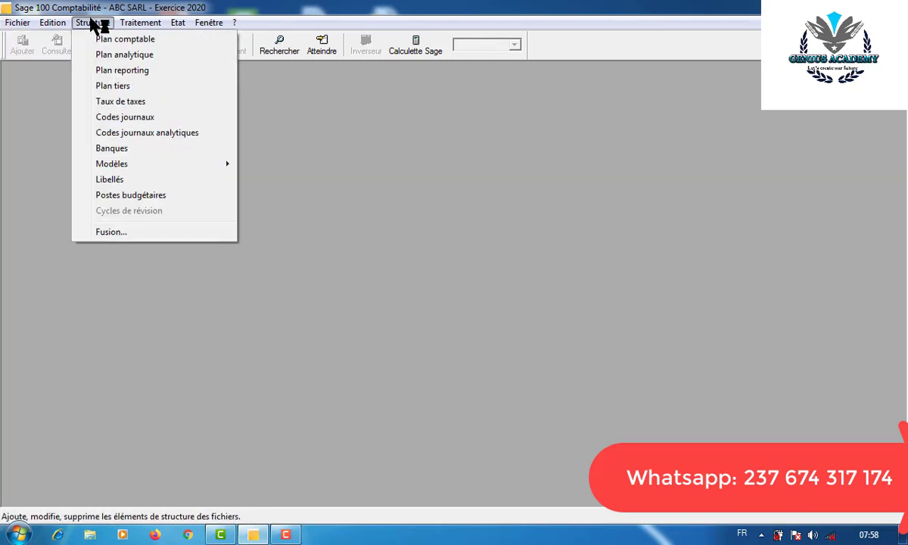
{"action": "left_click", "coordinate": [126, 38]}
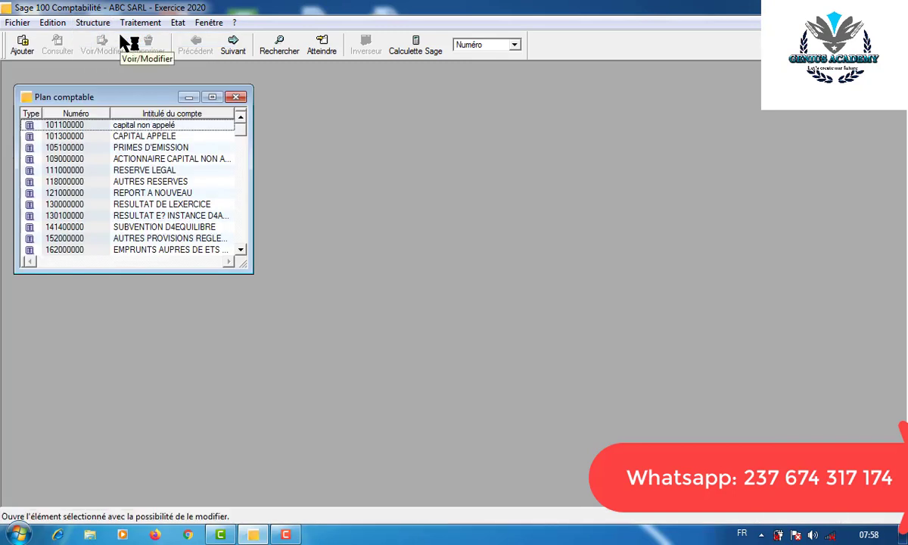
{"action": "key", "text": "ctrl+j"}
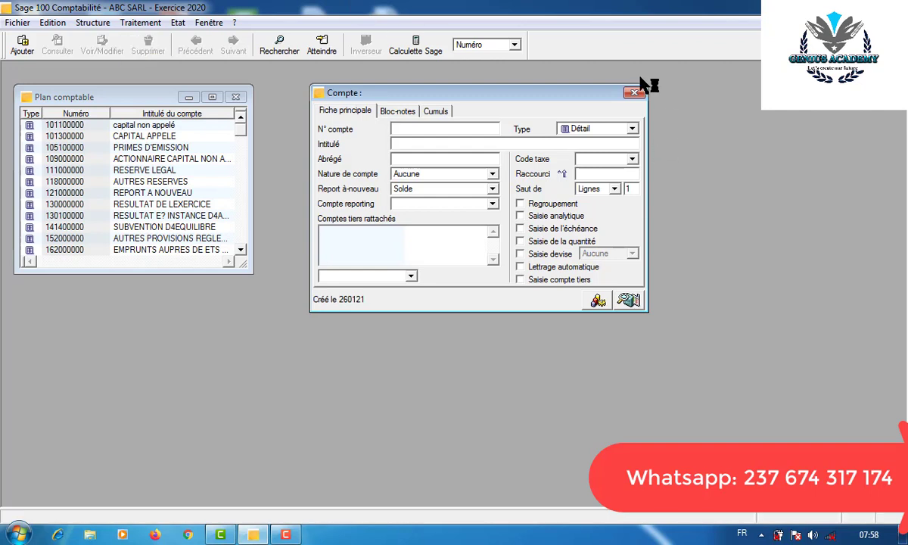
{"action": "key", "text": "Escape"}
{"action": "key", "text": "Escape"}
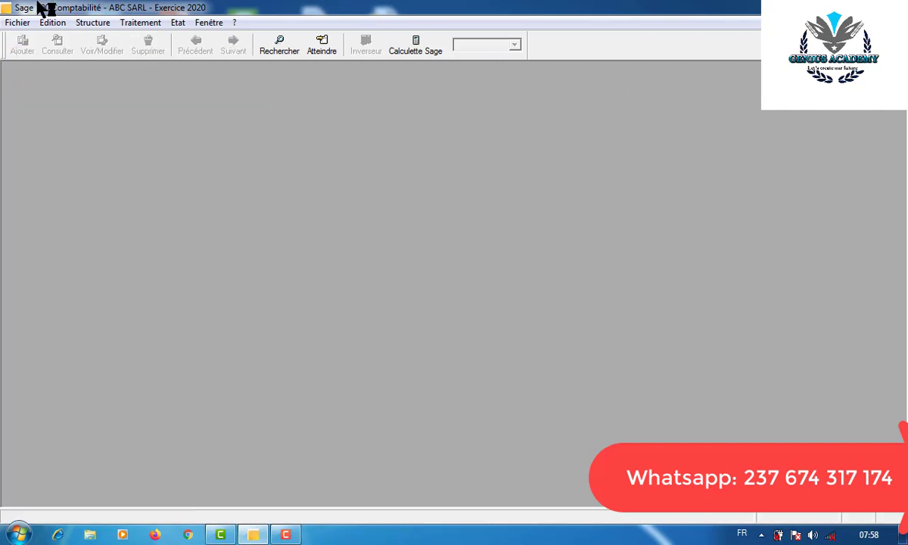
Review the ACHAT record in the journal codes list, and close both the record and the list
{"action": "left_click", "coordinate": [91, 25]}
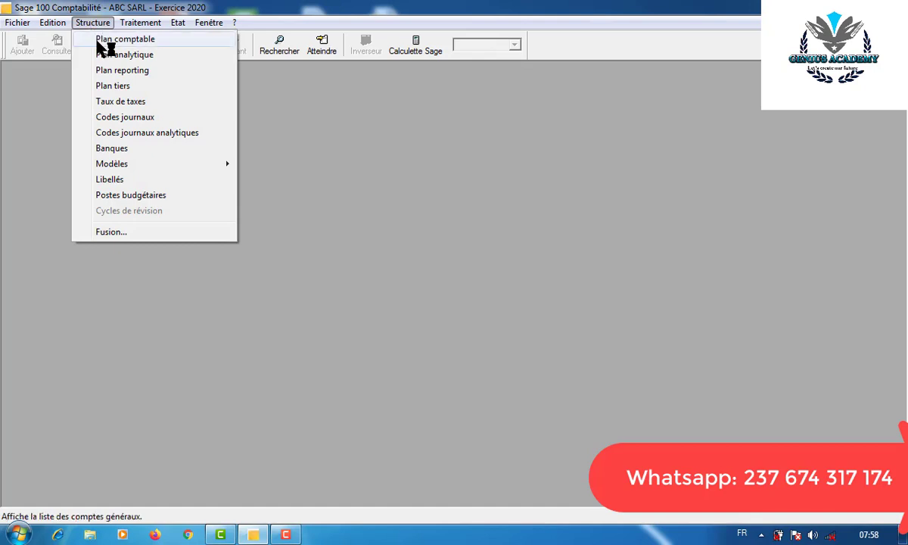
{"action": "left_click", "coordinate": [122, 118]}
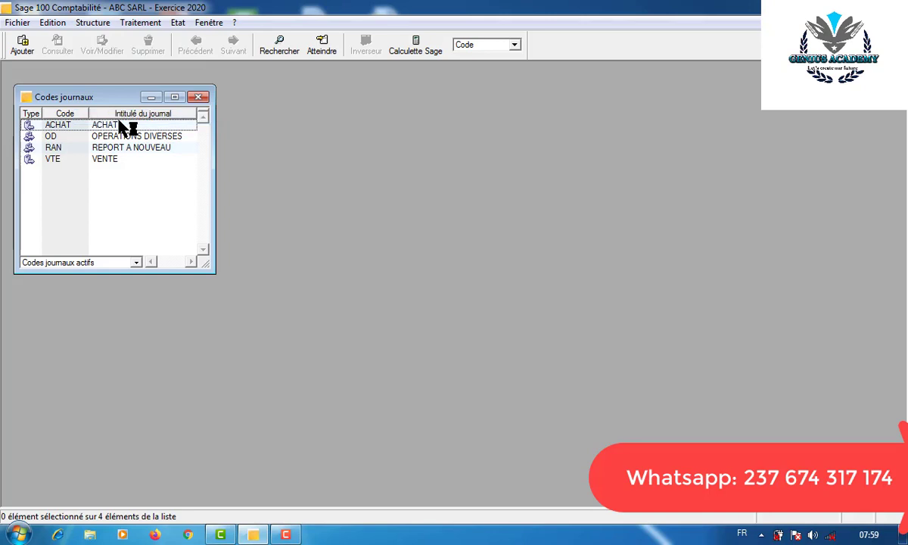
{"action": "double_click", "coordinate": [106, 125]}
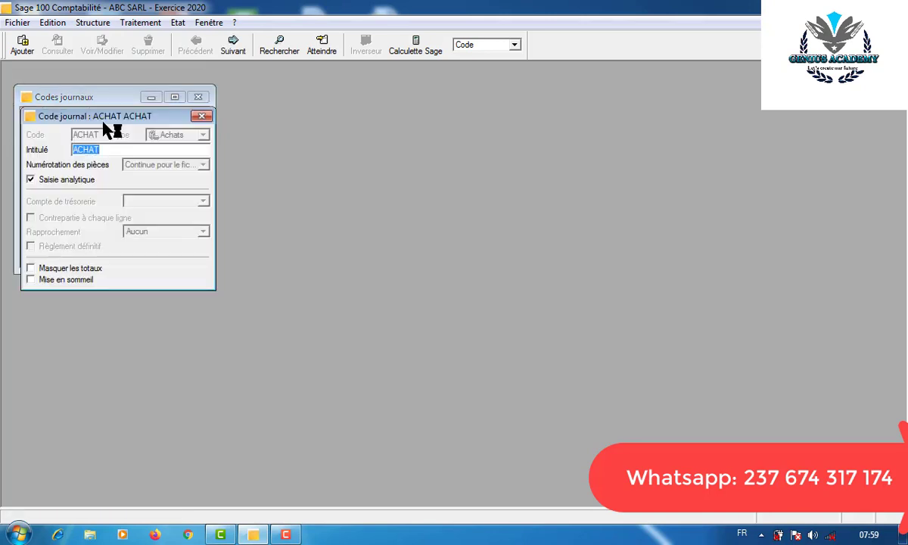
{"action": "left_click", "coordinate": [201, 117]}
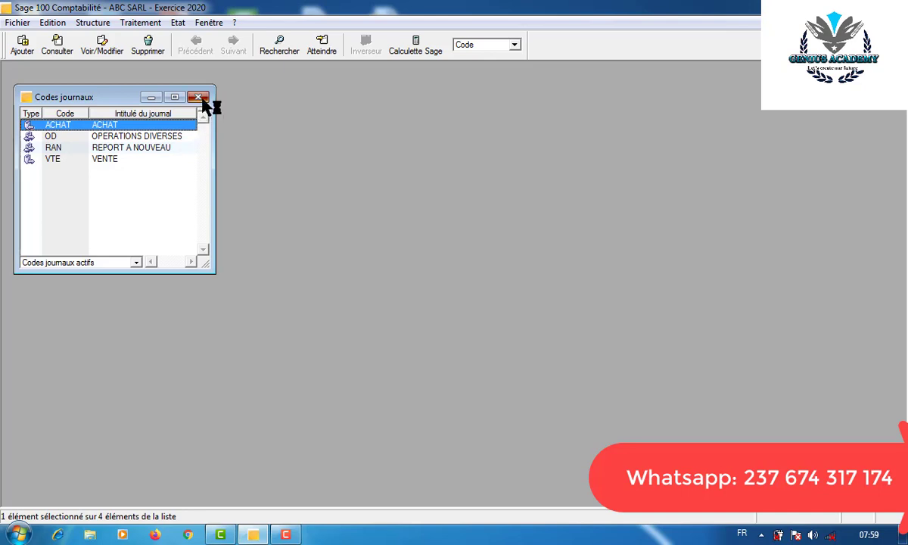
{"action": "left_click", "coordinate": [200, 97]}
Review the settings of sales VAT code TA1 in the tax rates list, and close the list
{"action": "left_click", "coordinate": [97, 25]}
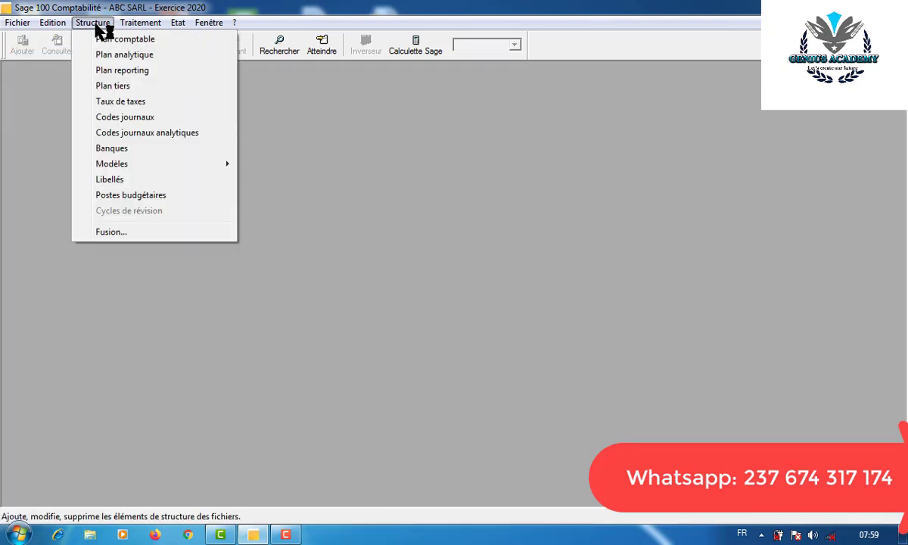
{"action": "left_click", "coordinate": [115, 101]}
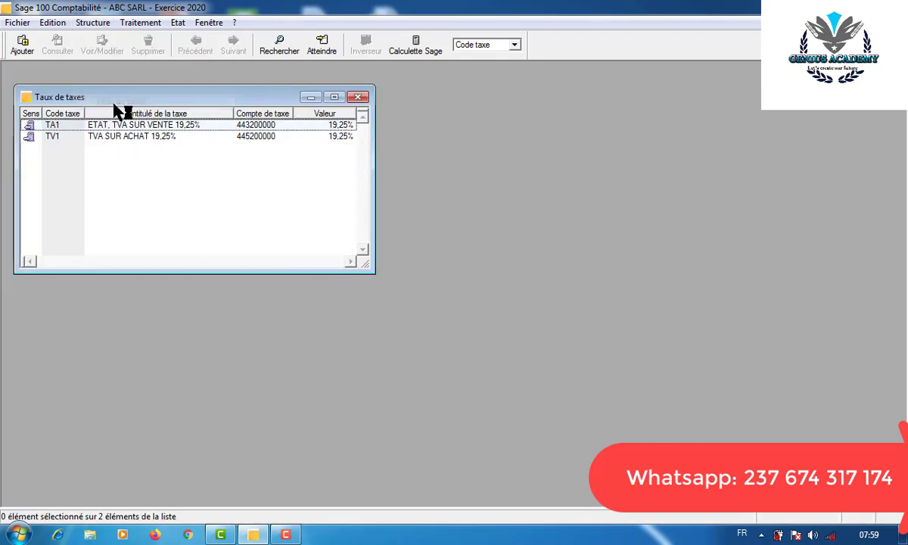
{"action": "double_click", "coordinate": [149, 126]}
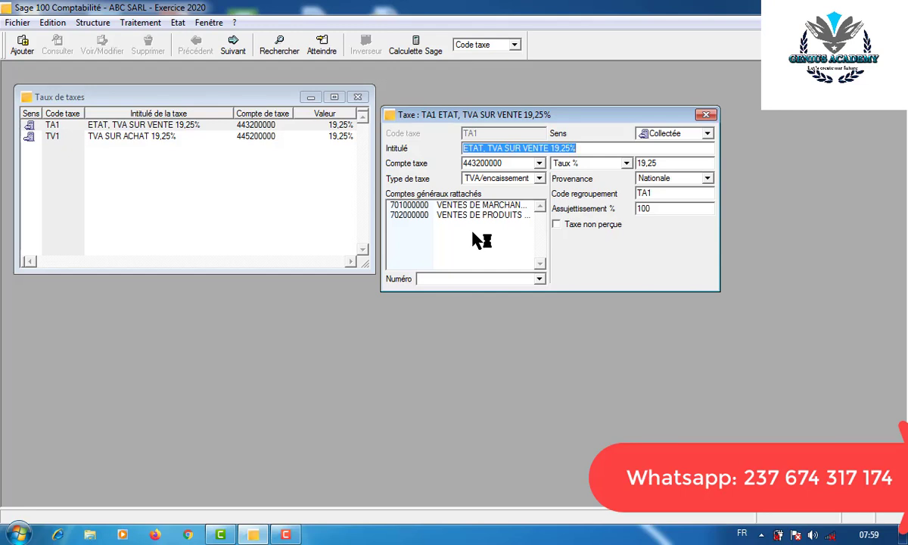
{"action": "key", "text": "Return"}
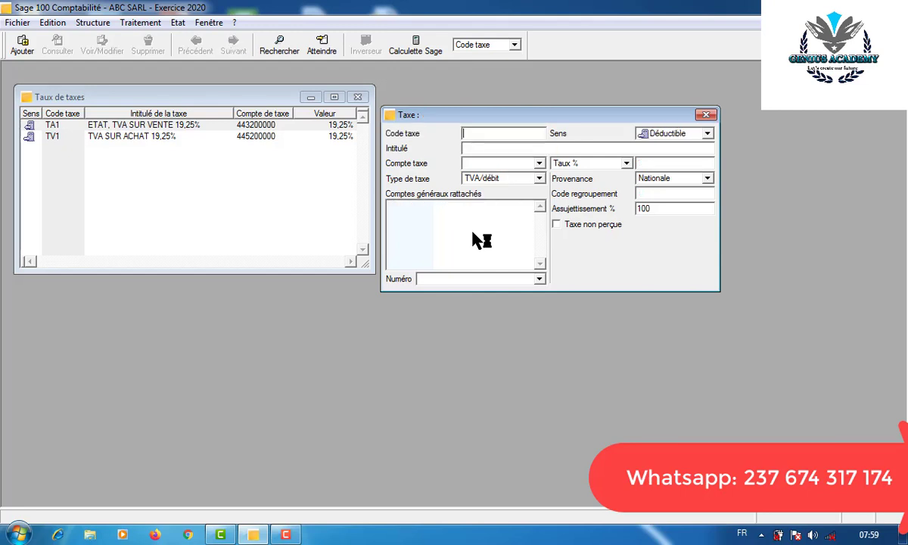
{"action": "key", "text": "Escape"}
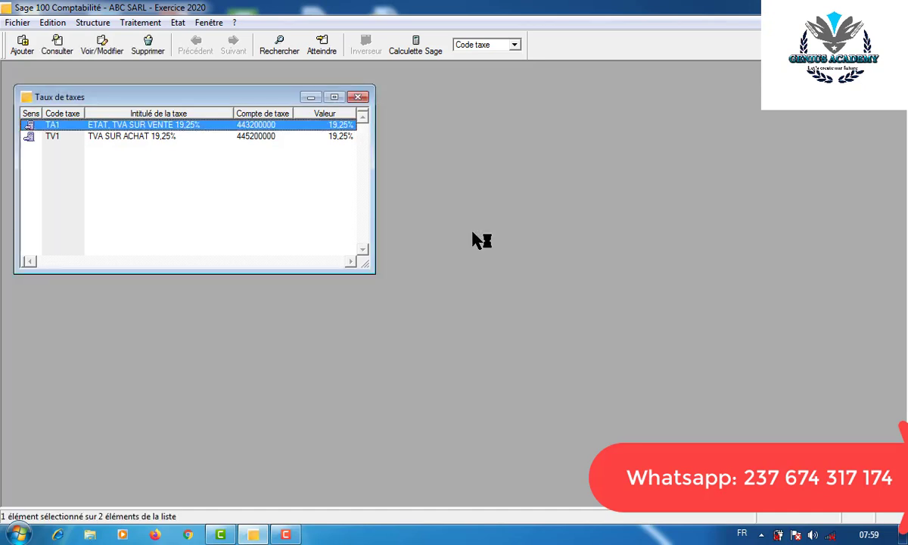
{"action": "key", "text": "Escape"}
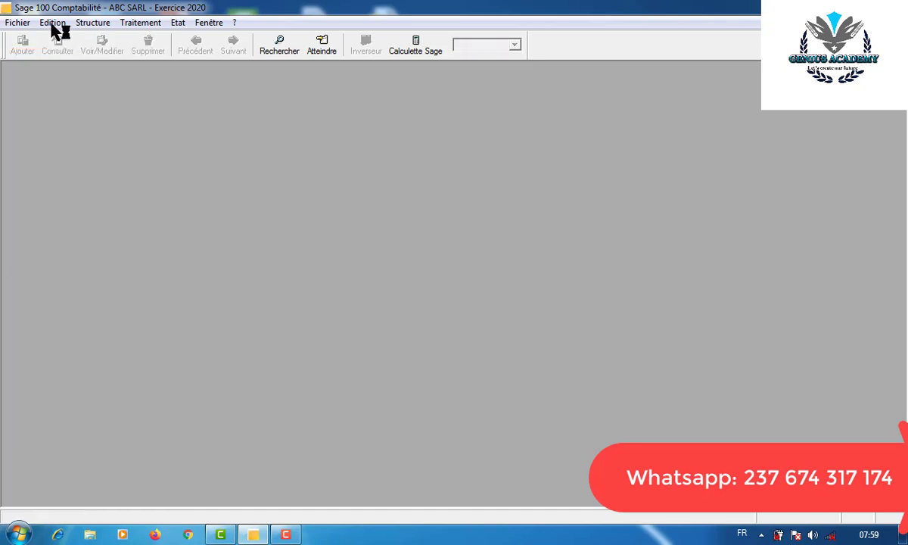
Open the third-party list and look at a blank third-party form, closing the form without creating a record
{"action": "left_click", "coordinate": [94, 24]}
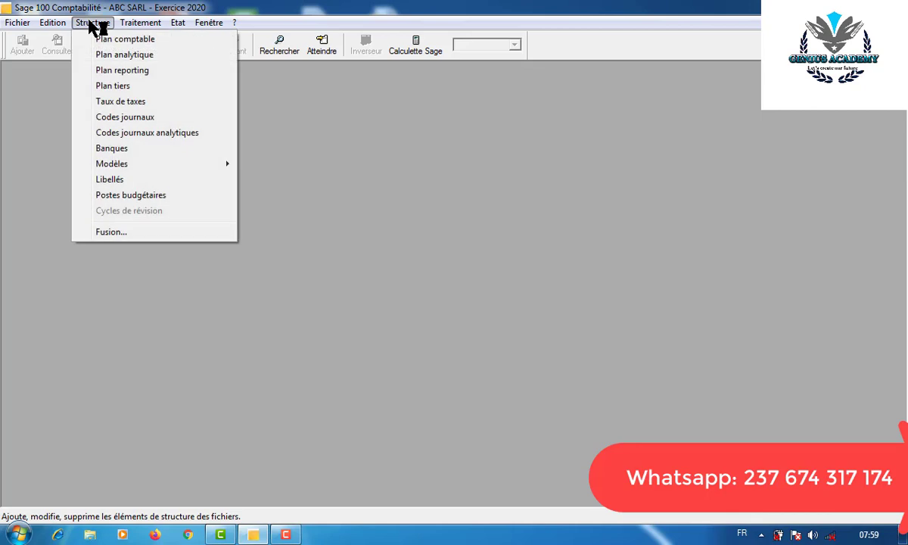
{"action": "left_click", "coordinate": [121, 85]}
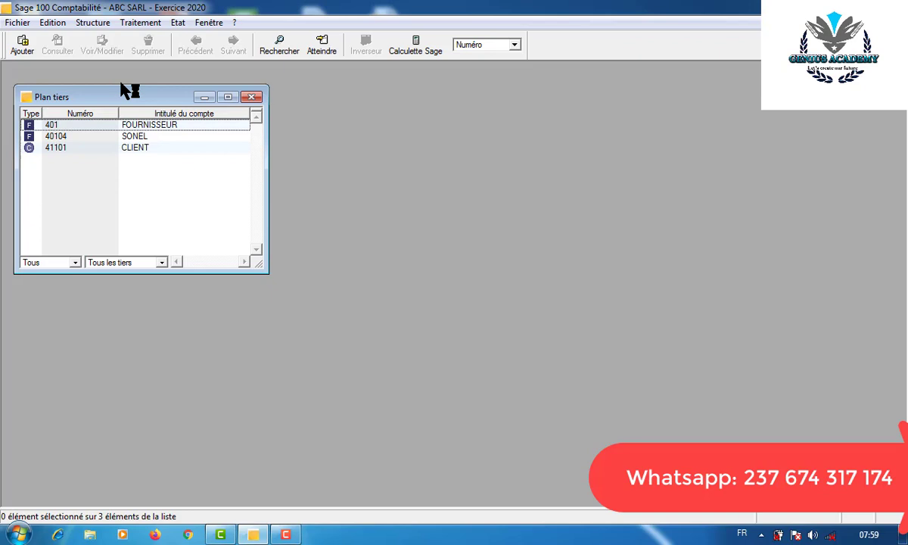
{"action": "key", "text": "ctrl+n"}
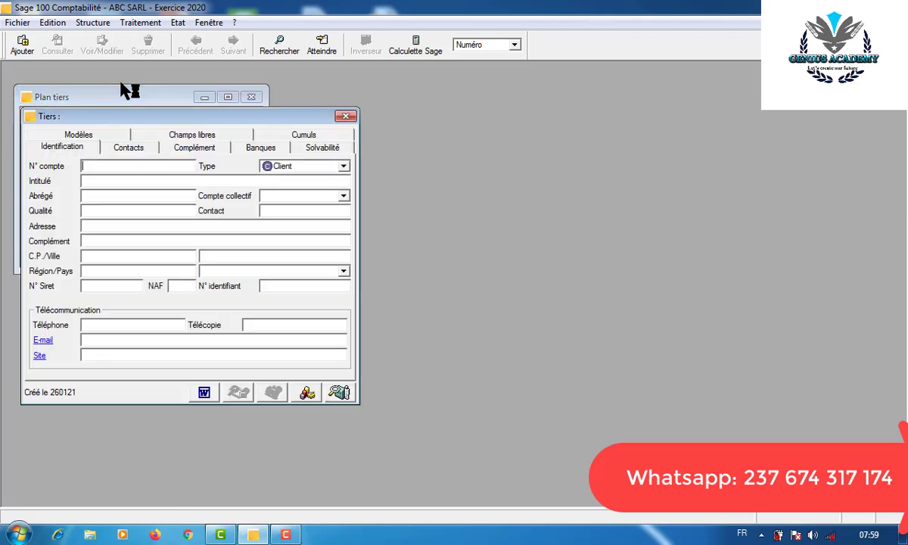
{"action": "left_click", "coordinate": [345, 114]}
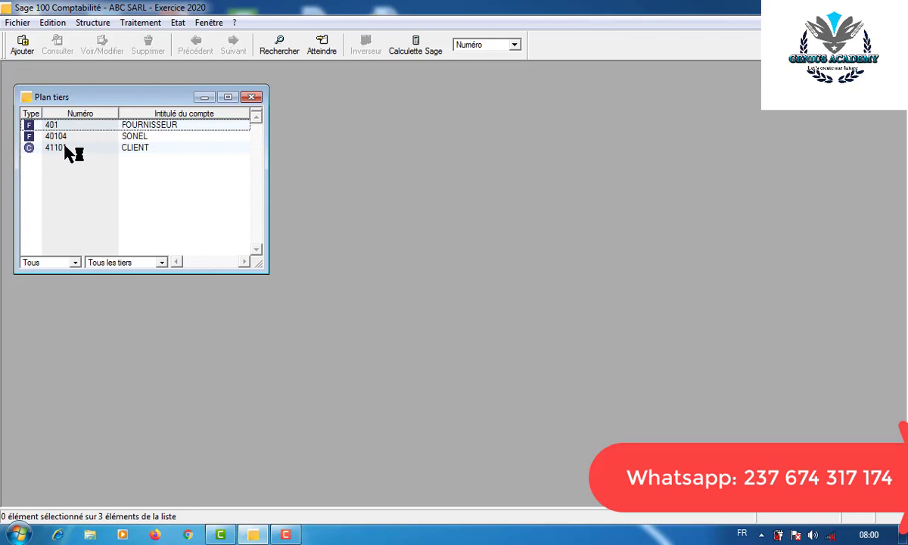
Change the title of the FOURNISSEUR third-party record to FOURNISSEUR NIKI
{"action": "double_click", "coordinate": [89, 124]}
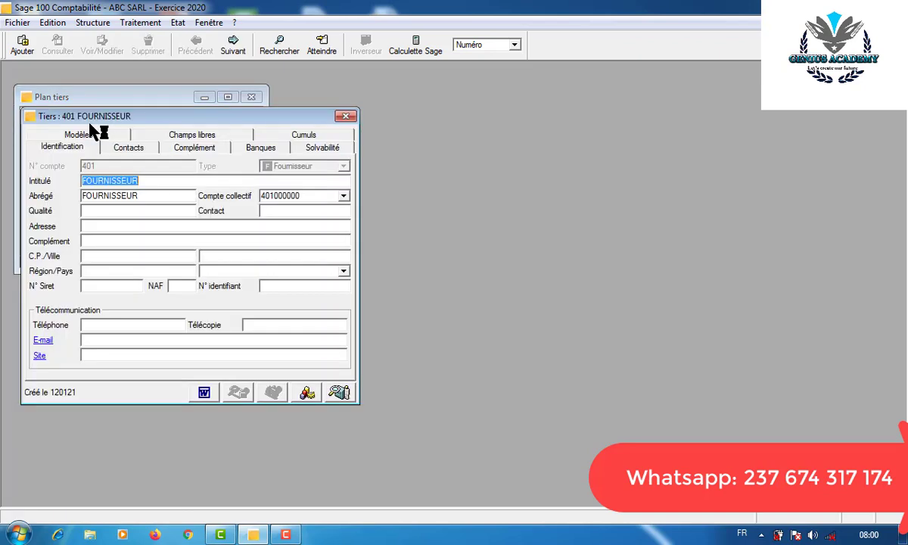
{"action": "left_click", "coordinate": [153, 182]}
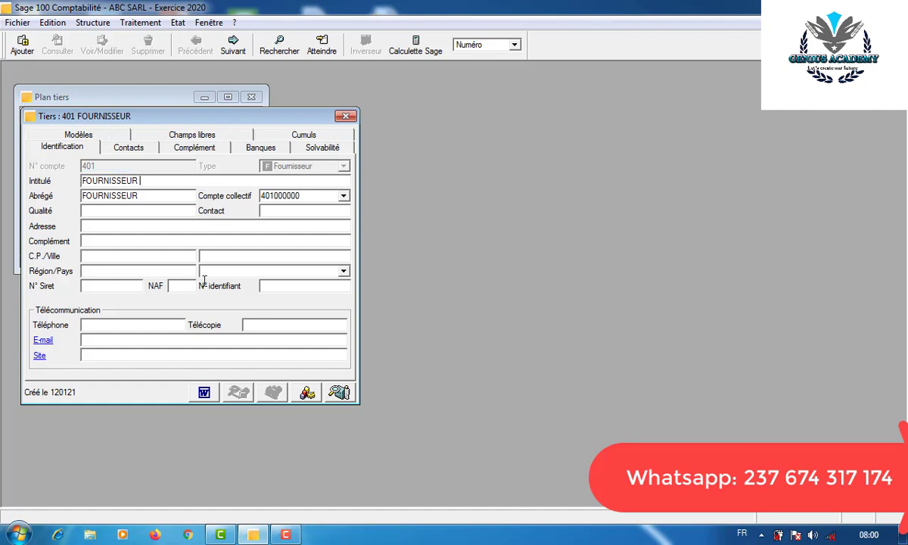
{"action": "type", "text": "NIKI"}
{"action": "left_click", "coordinate": [148, 195]}
{"action": "left_click", "coordinate": [100, 212]}
{"action": "left_click", "coordinate": [347, 118]}
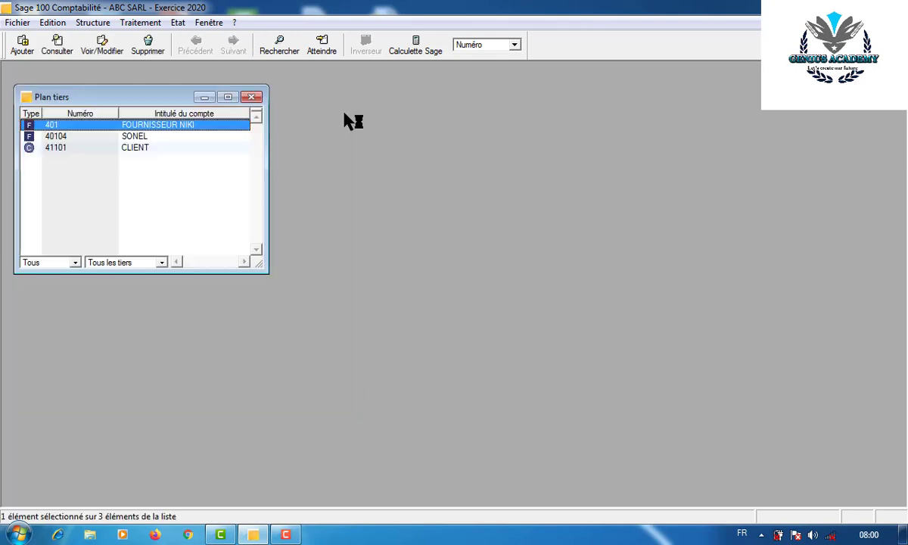
Append the customer's name to the title and short name of the CLIENT third-party record, and close the third-party list
{"action": "double_click", "coordinate": [132, 148]}
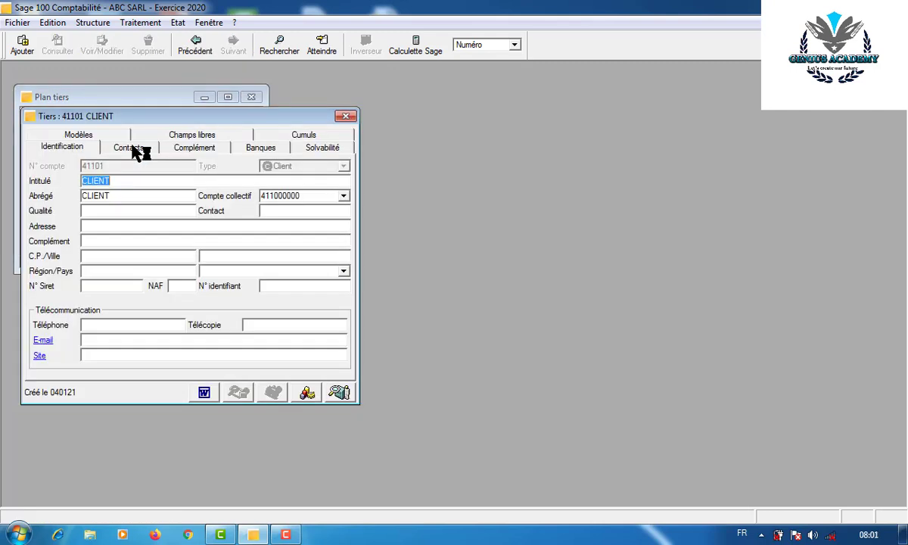
{"action": "left_click", "coordinate": [120, 181]}
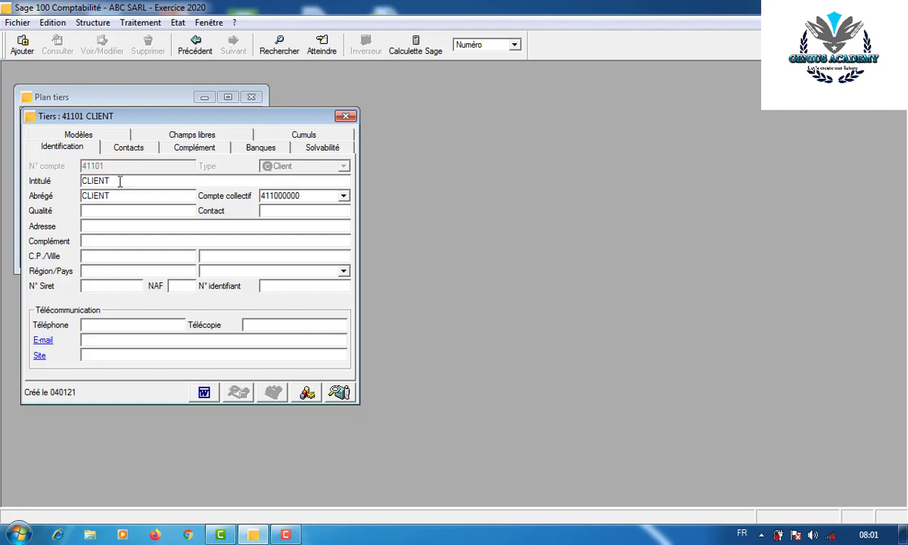
{"action": "type", "text": "T"}
{"action": "type", "text": "OM"}
{"action": "key", "text": "BackSpace"}
{"action": "key", "text": "BackSpace"}
{"action": "type", "text": "AMO"}
{"action": "left_click", "coordinate": [115, 196]}
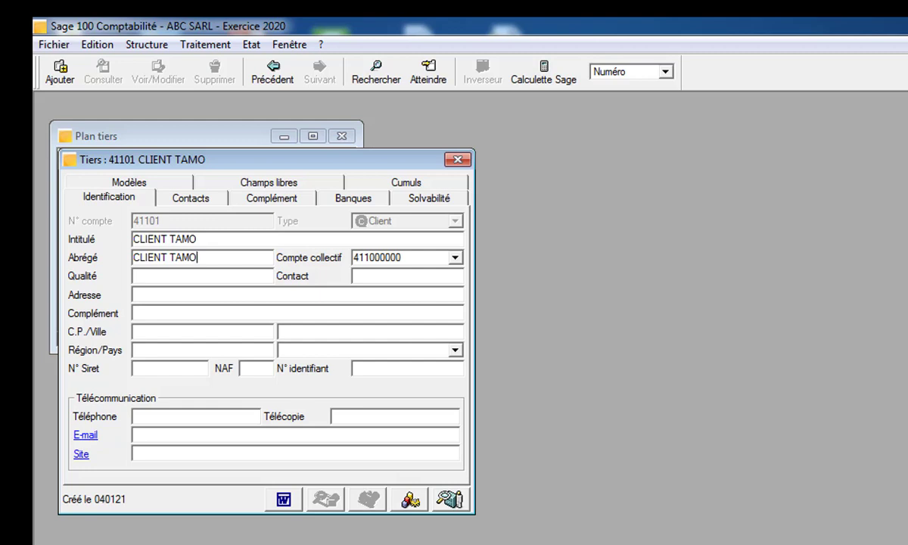
{"action": "left_click", "coordinate": [457, 160]}
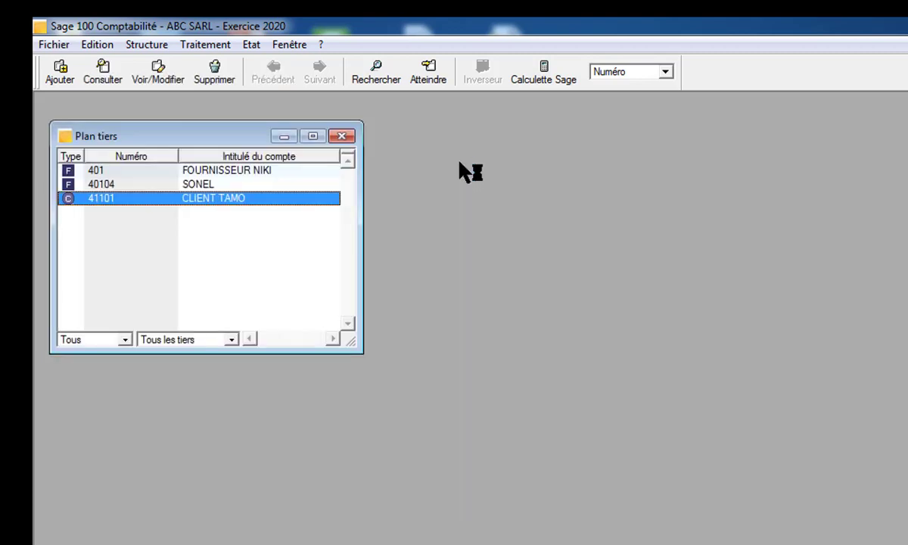
{"action": "left_click", "coordinate": [341, 137]}
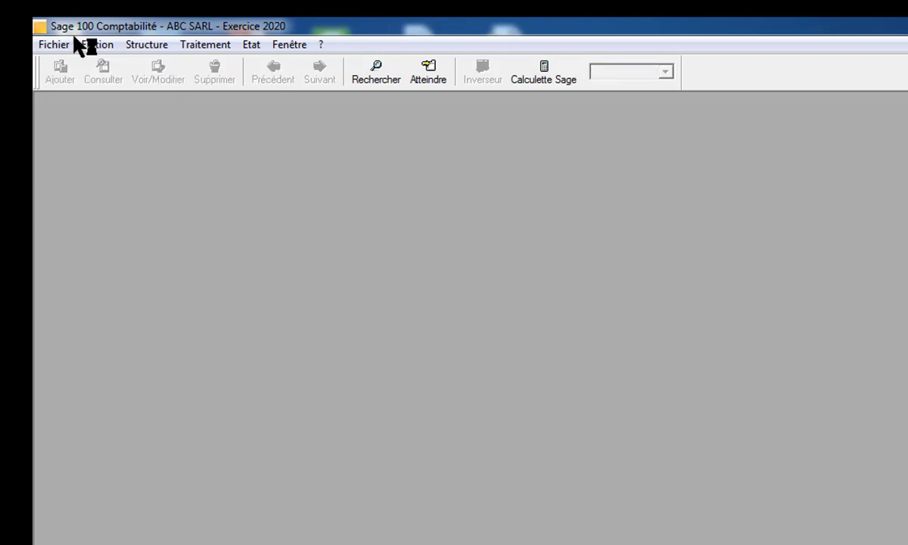
Review the SERVICE COMPTABLE section in the analytical plan and close its record
{"action": "left_click", "coordinate": [147, 45]}
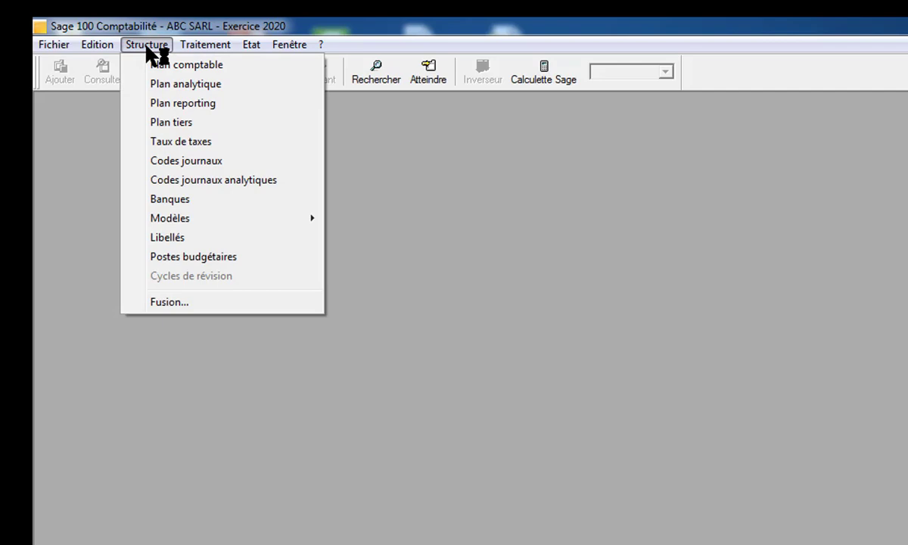
{"action": "left_click", "coordinate": [186, 83]}
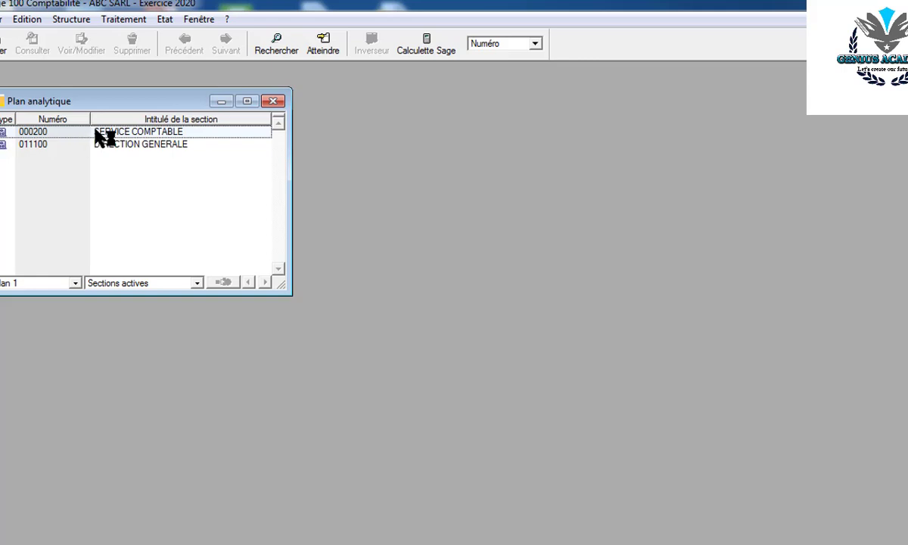
{"action": "double_click", "coordinate": [104, 136]}
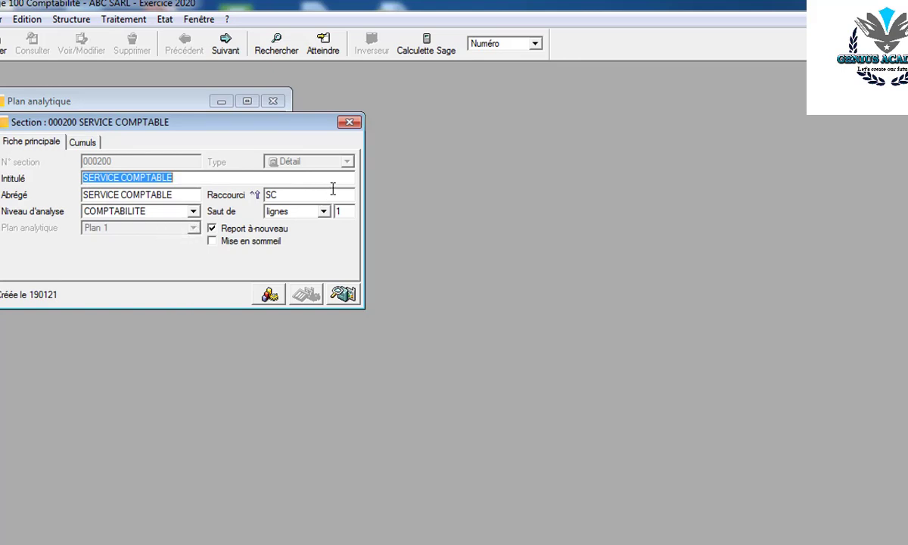
{"action": "left_click", "coordinate": [349, 122]}
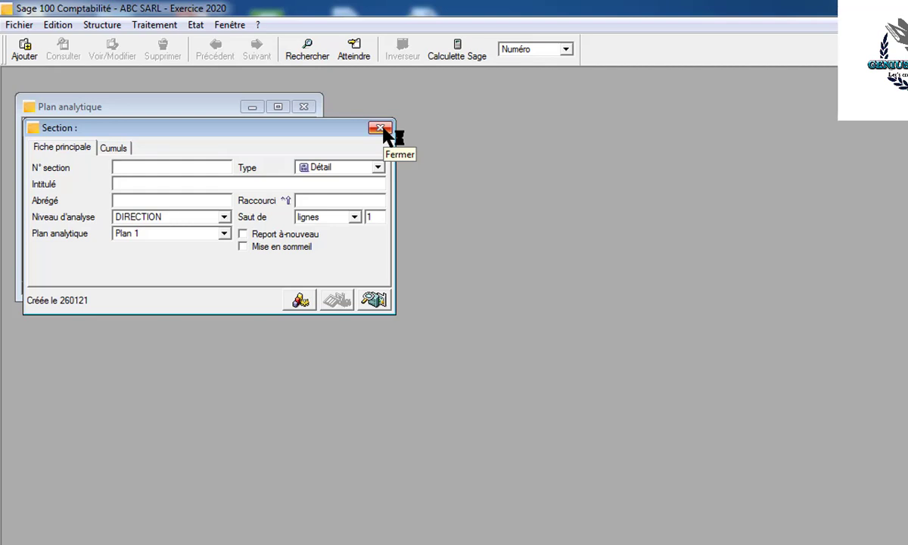
Fill in a new detail section numbered 0022 with the title and short name PIKUP HU 731 DE
{"action": "type", "text": "0022"}
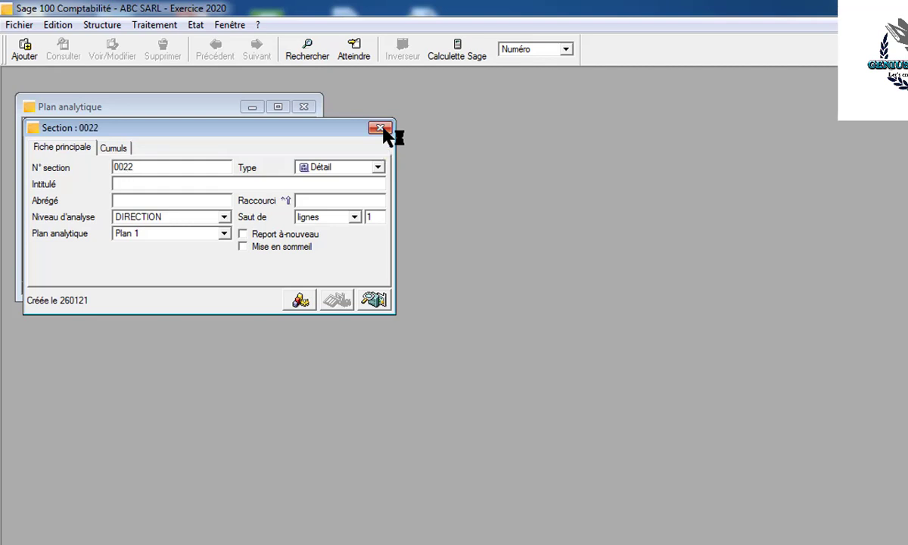
{"action": "key", "text": "Tab"}
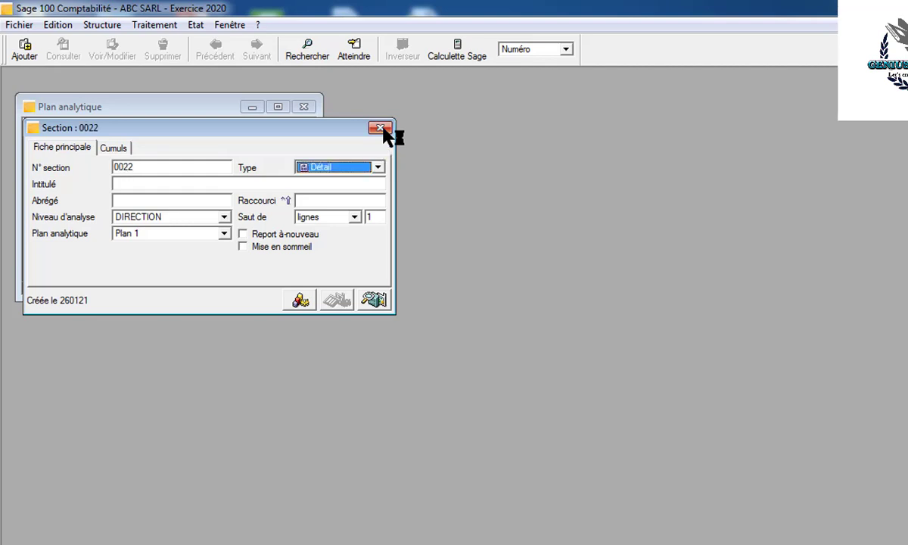
{"action": "key", "text": "Tab"}
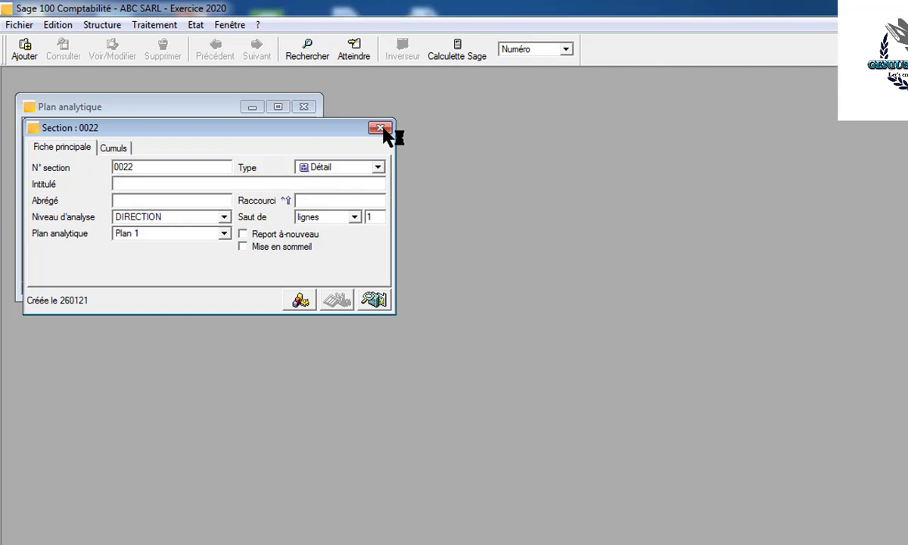
{"action": "type", "text": "PI"}
{"action": "type", "text": "KUP HU"}
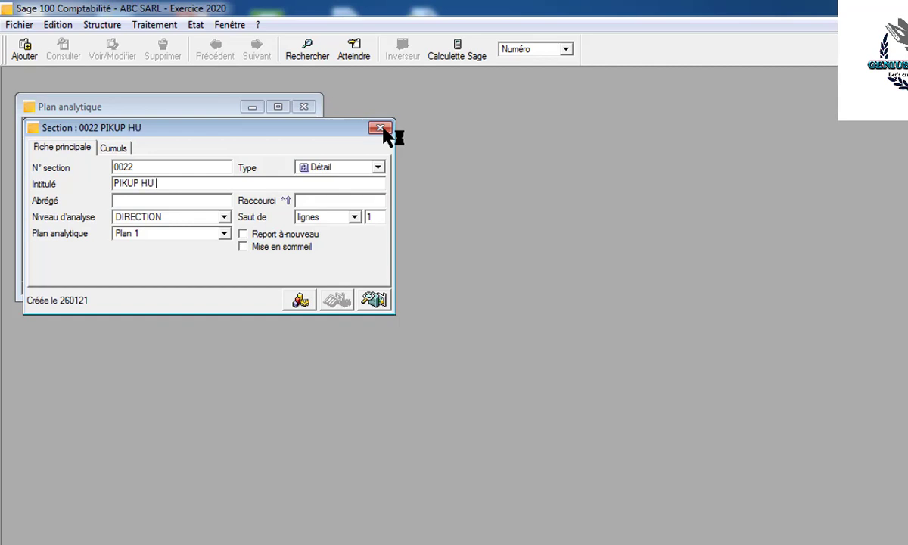
{"action": "type", "text": " 731 DE"}
{"action": "key", "text": "Tab"}
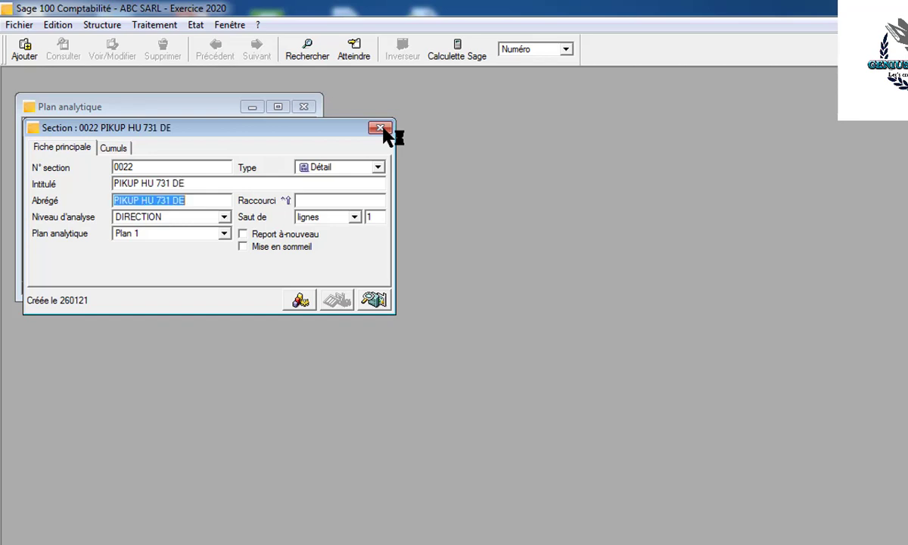
{"action": "key", "text": "Tab"}
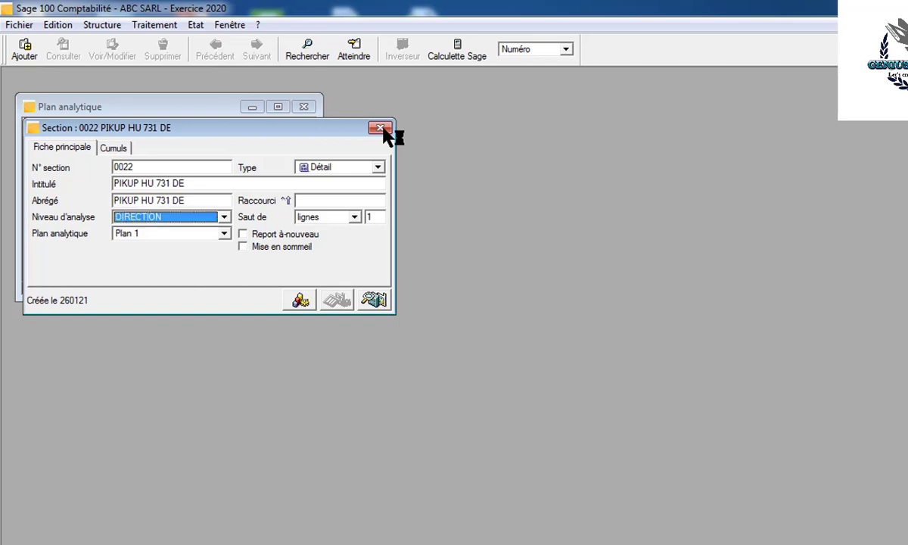
Assign the DIRECTION analysis level to section 0022, save its record and close the analytical plan
{"action": "left_click", "coordinate": [224, 217]}
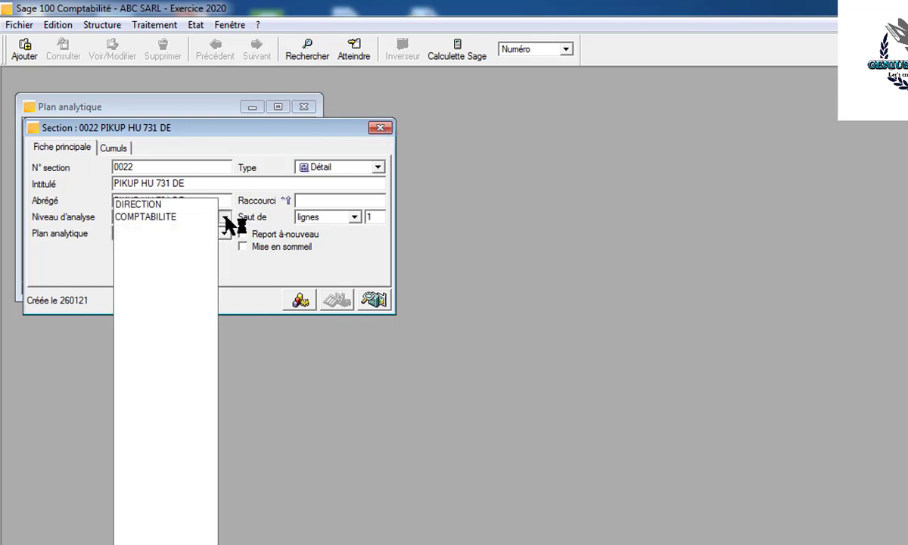
{"action": "left_click", "coordinate": [176, 203]}
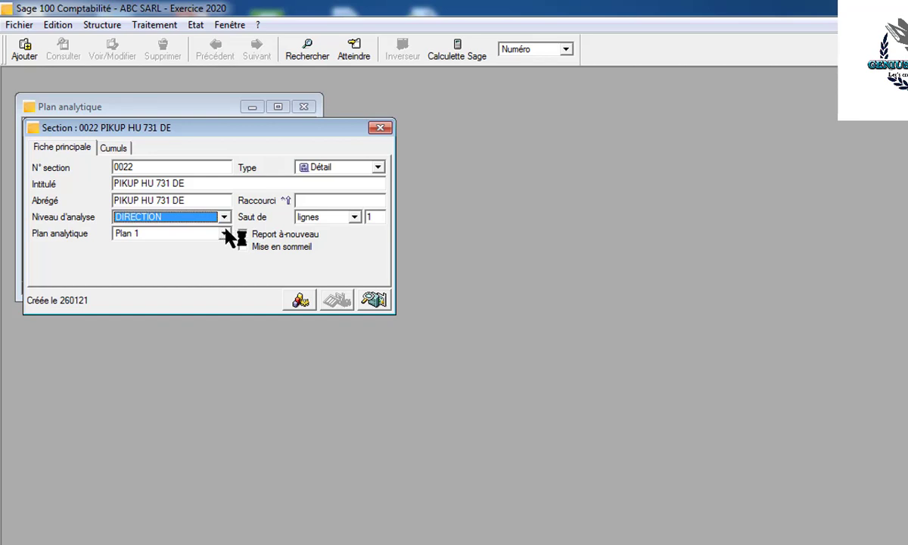
{"action": "left_click", "coordinate": [380, 128]}
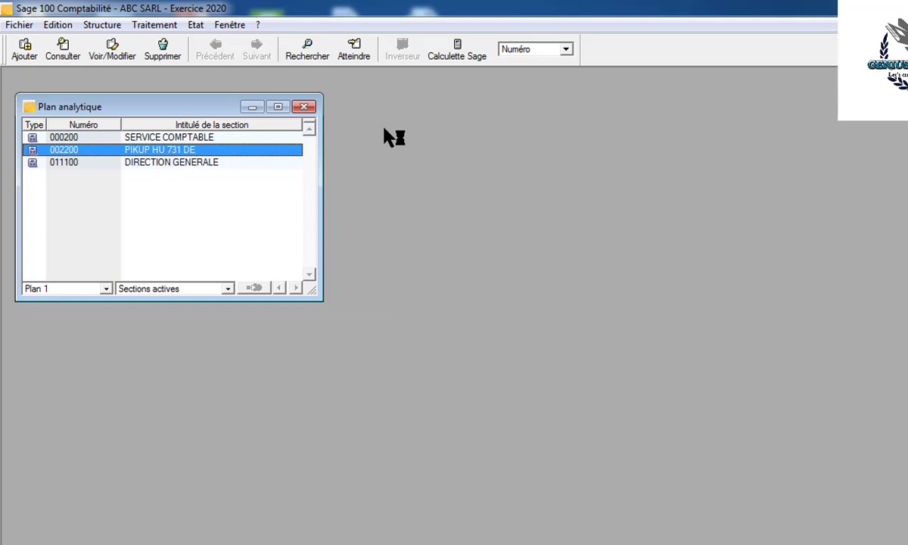
{"action": "left_click", "coordinate": [297, 108]}
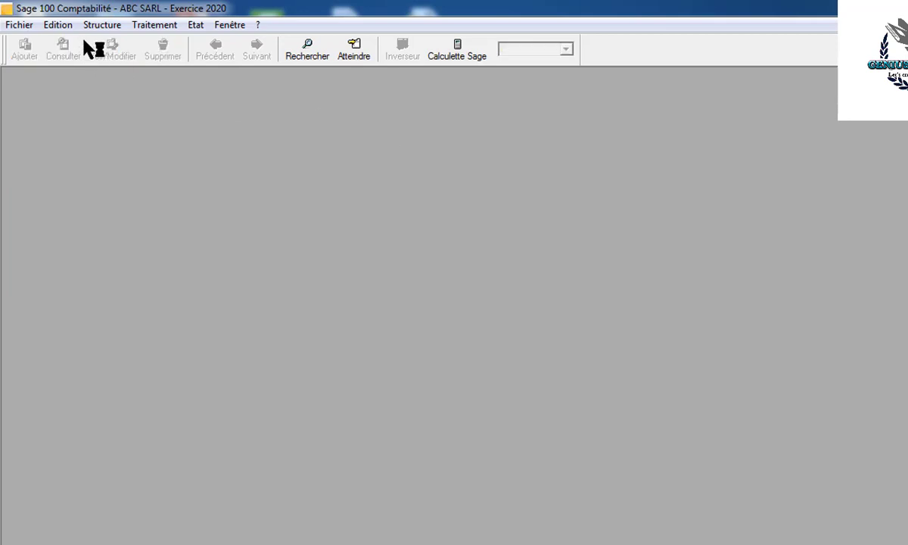
Open the list of entry journals and browse its periods from January to December 2020
{"action": "left_click", "coordinate": [97, 26]}
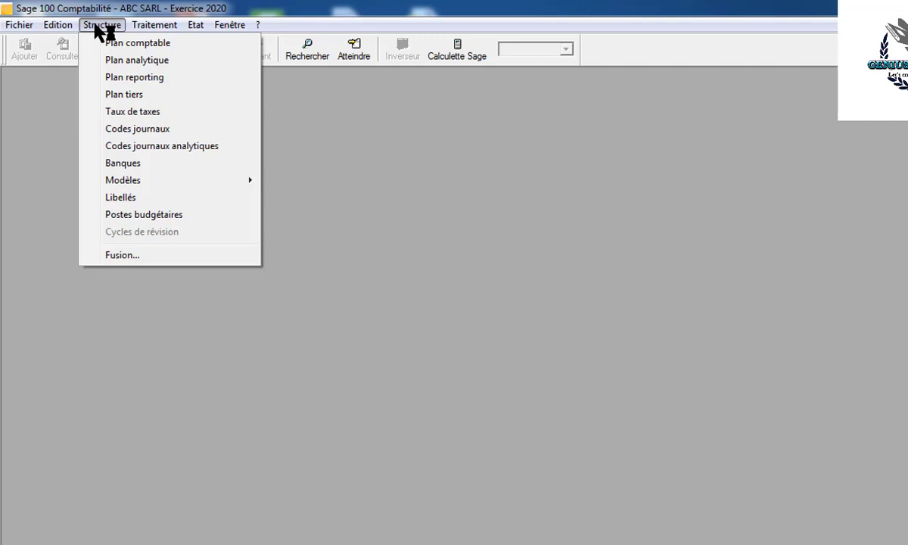
{"action": "mouse_move", "coordinate": [146, 32]}
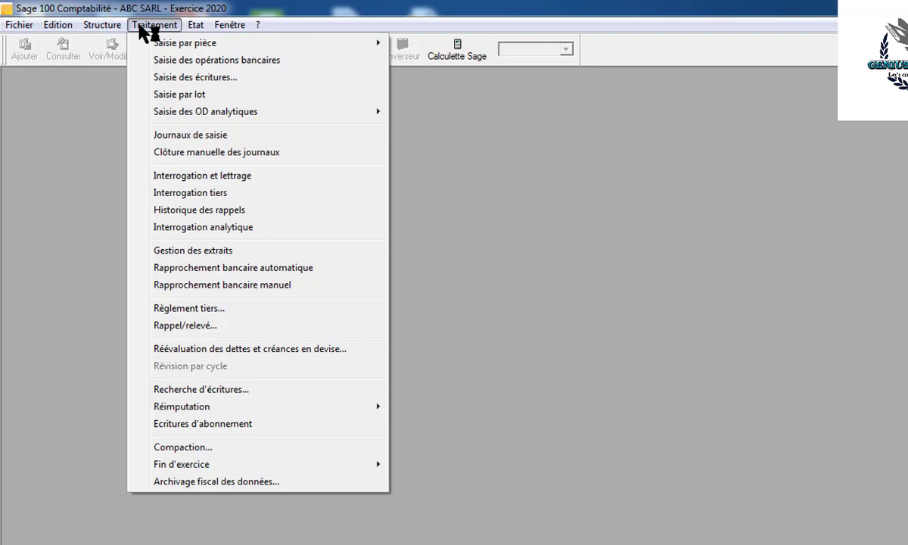
{"action": "left_click", "coordinate": [197, 136]}
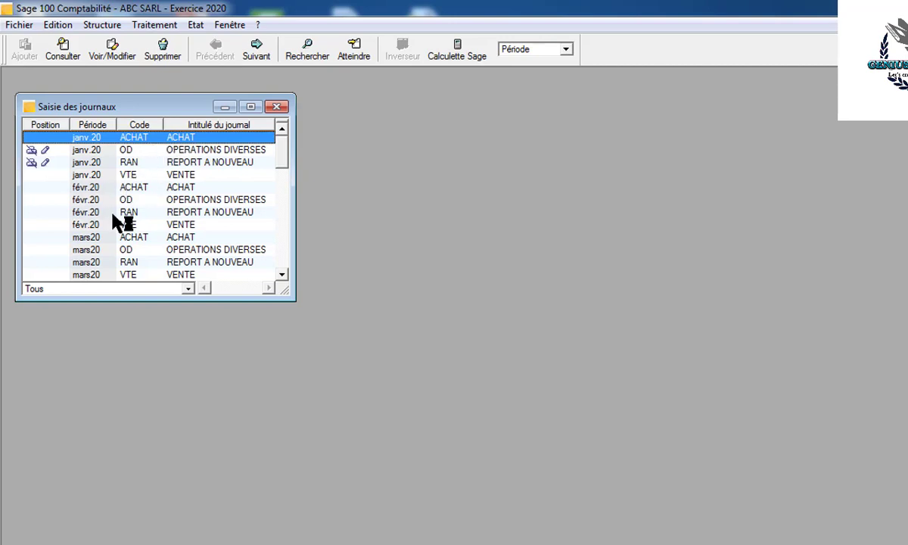
{"action": "scroll", "coordinate": [286, 280], "scroll_direction": "down", "scroll_amount": 2}
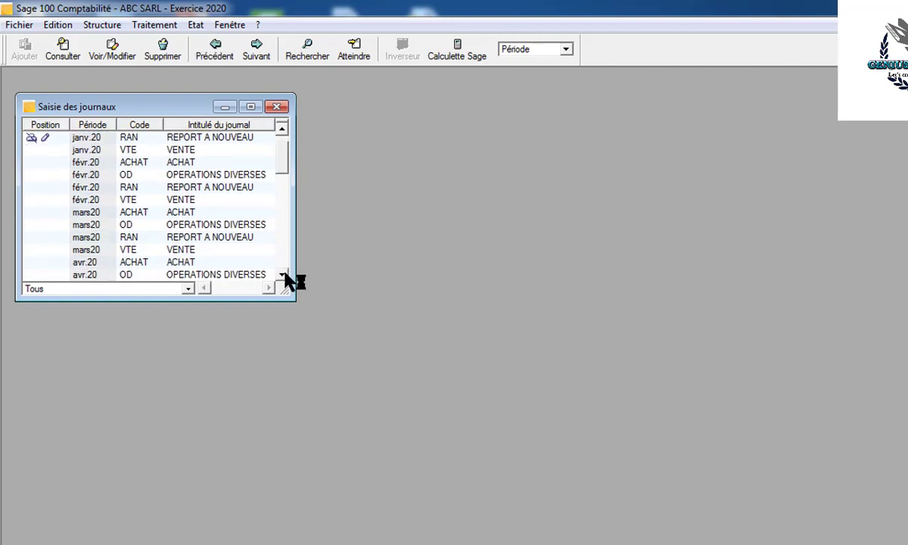
{"action": "scroll", "coordinate": [286, 280], "scroll_direction": "down", "scroll_amount": 4}
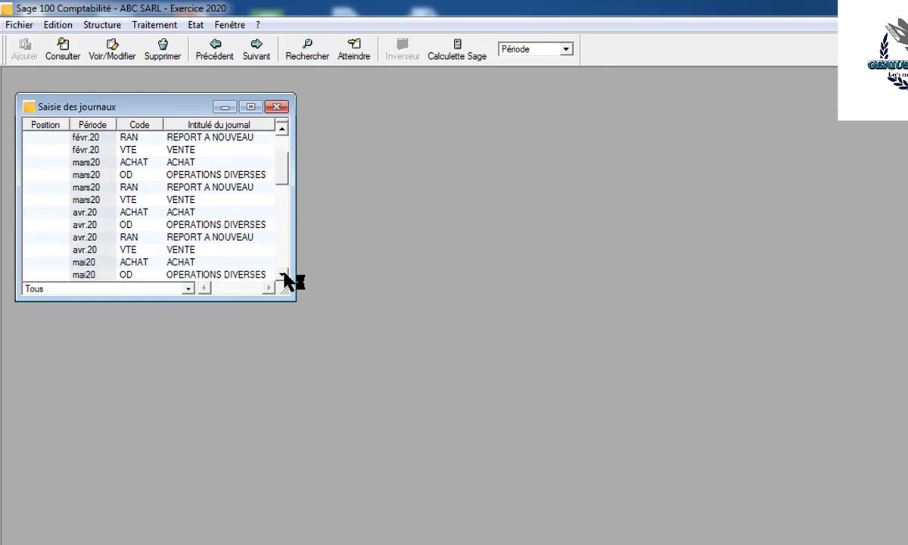
{"action": "scroll", "coordinate": [286, 280], "scroll_direction": "down", "scroll_amount": 5}
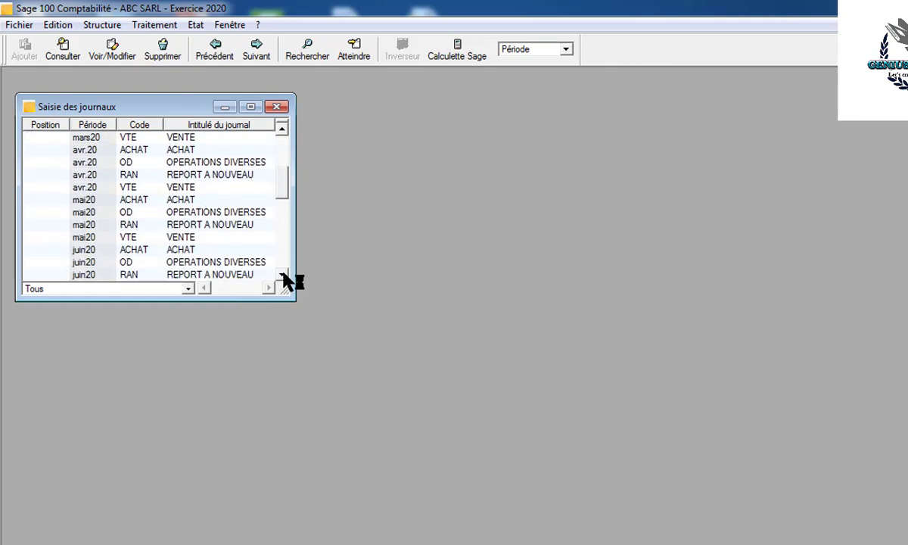
{"action": "scroll", "coordinate": [284, 275], "scroll_direction": "down", "scroll_amount": 20}
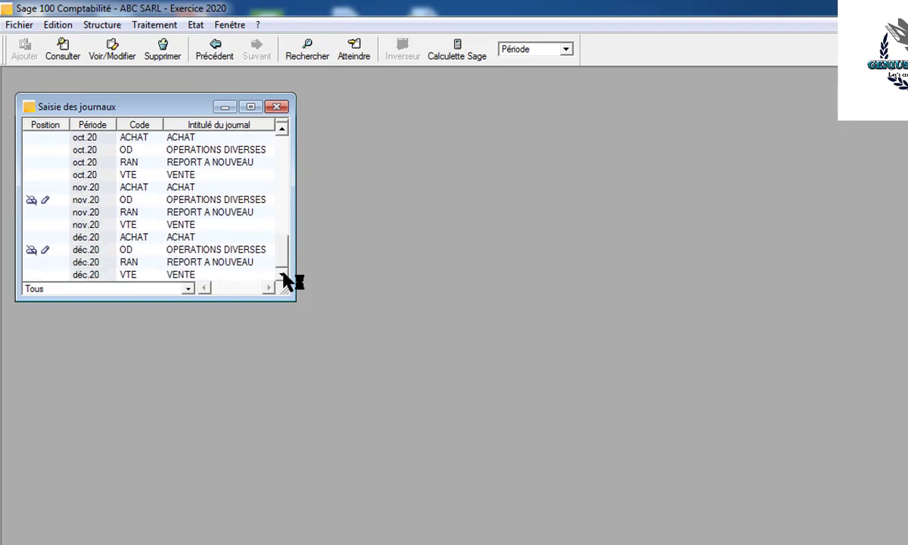
Look at the December 2020 ACHAT journal, close it and return to the January periods in the journal list
{"action": "double_click", "coordinate": [133, 239]}
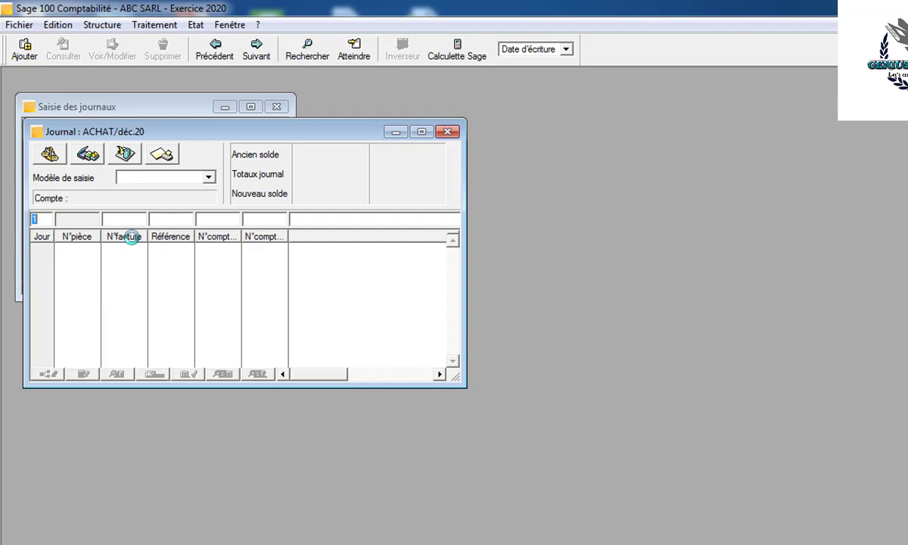
{"action": "left_click", "coordinate": [447, 133]}
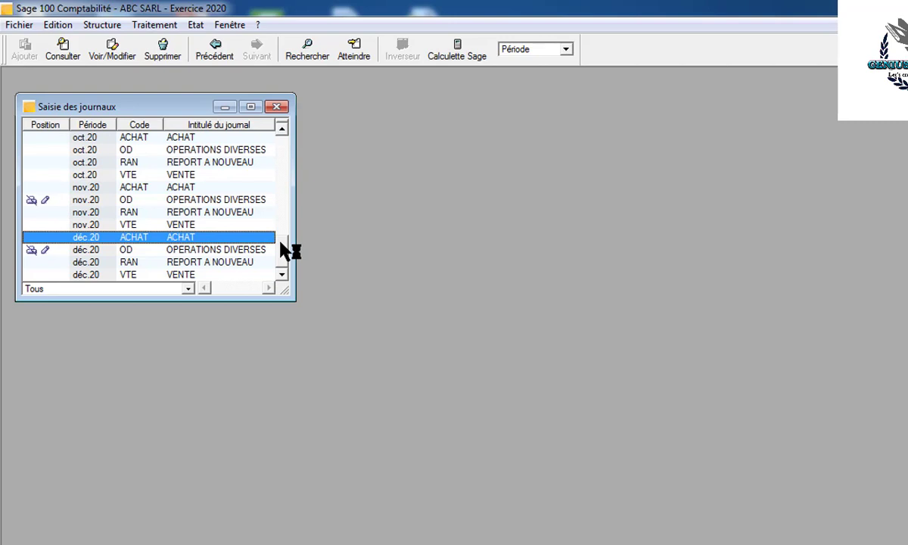
{"action": "left_click_drag", "start_coordinate": [281, 242], "coordinate": [289, 135]}
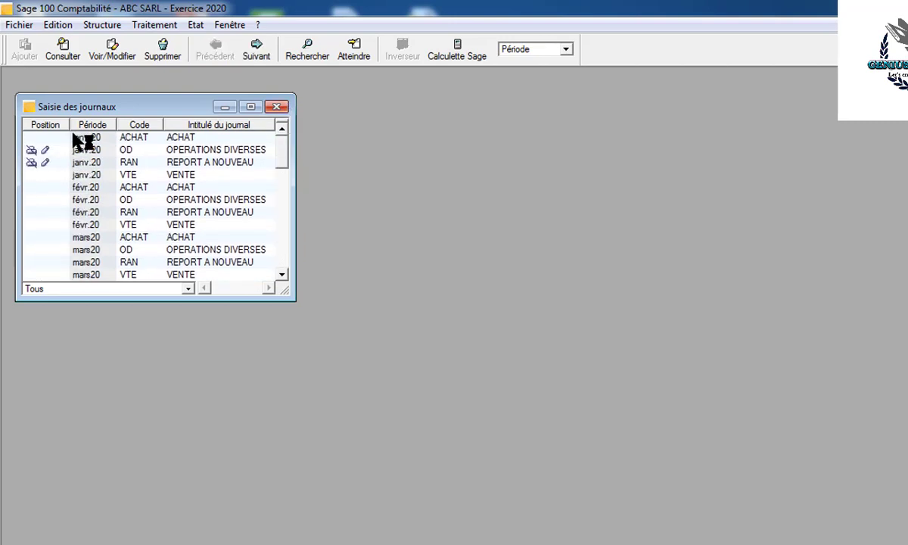
Open the February 2020 ACHAT journal full size and start a day 1 line with invoice FACT01, reference ACHT and account 601
{"action": "double_click", "coordinate": [137, 188]}
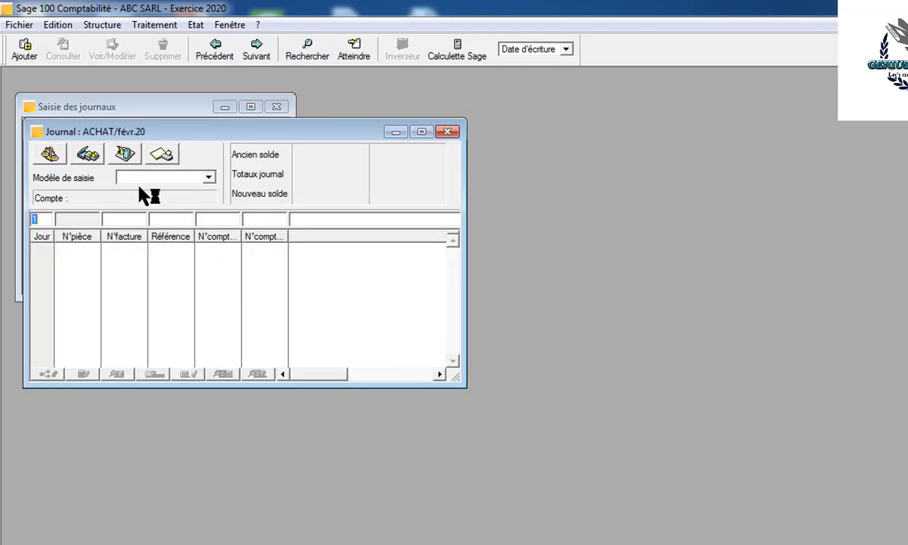
{"action": "left_click", "coordinate": [421, 132]}
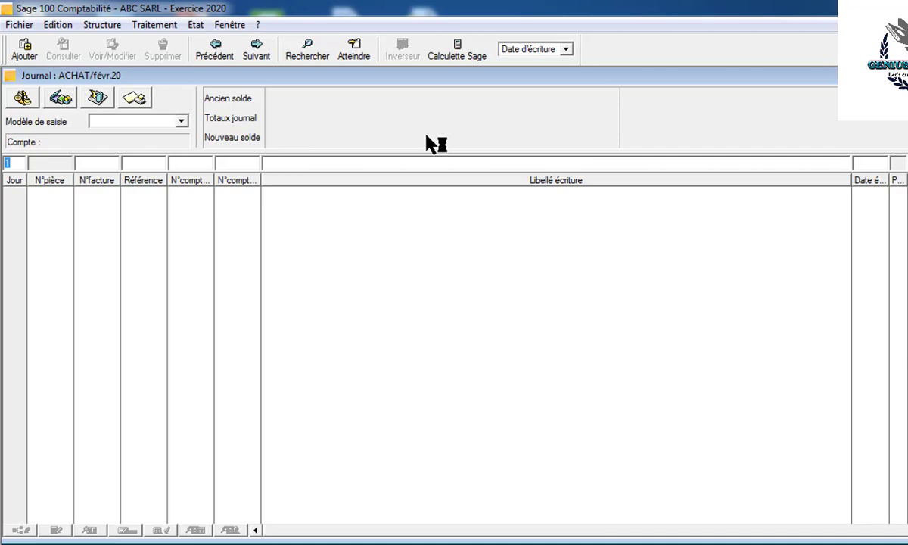
{"action": "key", "text": "Tab"}
{"action": "key", "text": "Tab"}
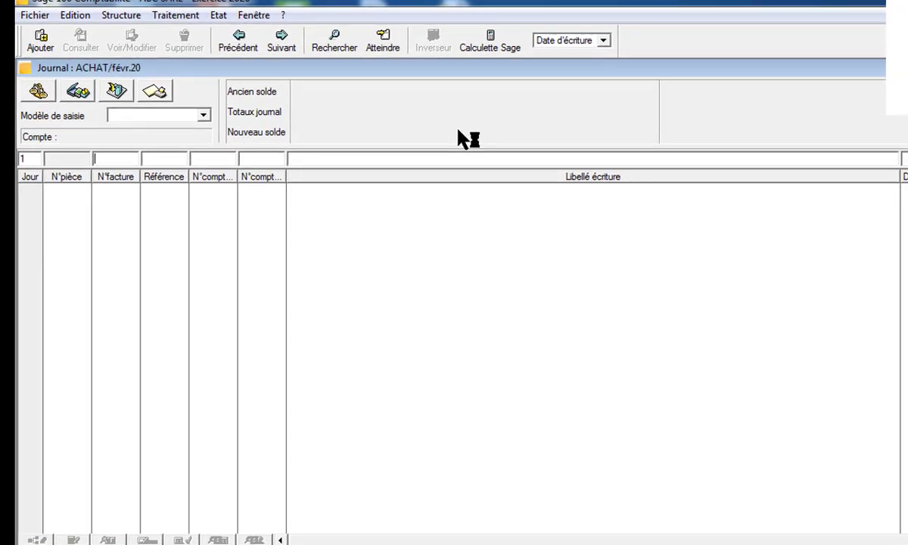
{"action": "type", "text": "FACT01"}
{"action": "key", "text": "Tab"}
{"action": "type", "text": "ACHT"}
{"action": "key", "text": "Tab"}
{"action": "type", "text": "601"}
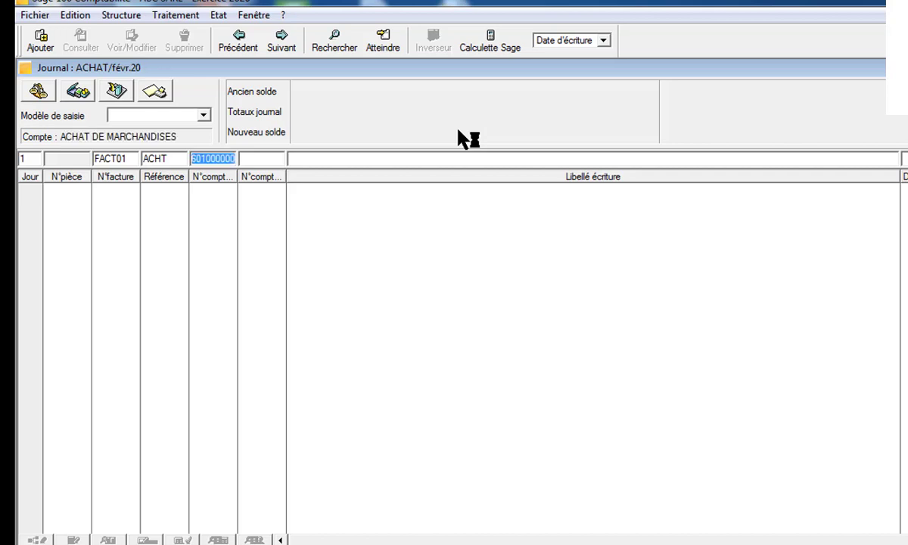
{"action": "key", "text": "Tab"}
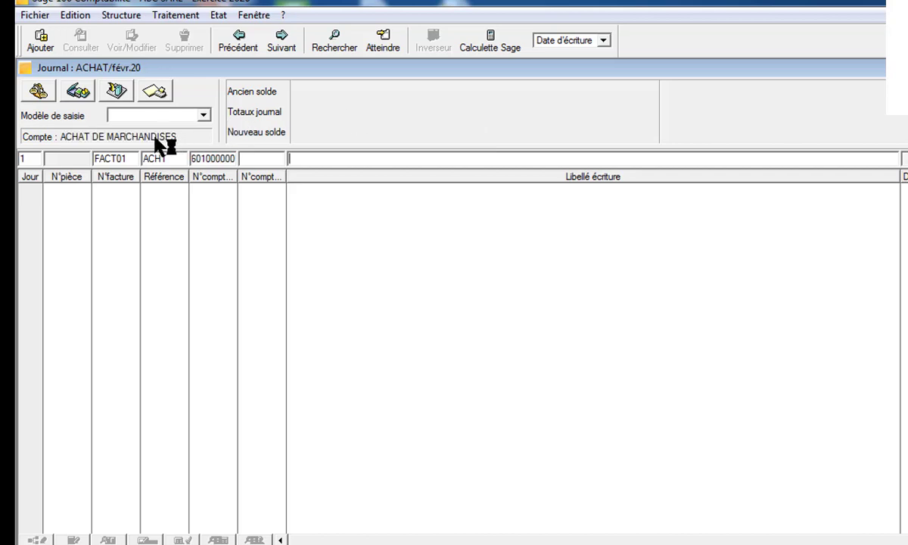
Change the line's description to ACHAT FACTURE N°01 and record the line with an amount of 100 000
{"action": "key", "text": "Tab"}
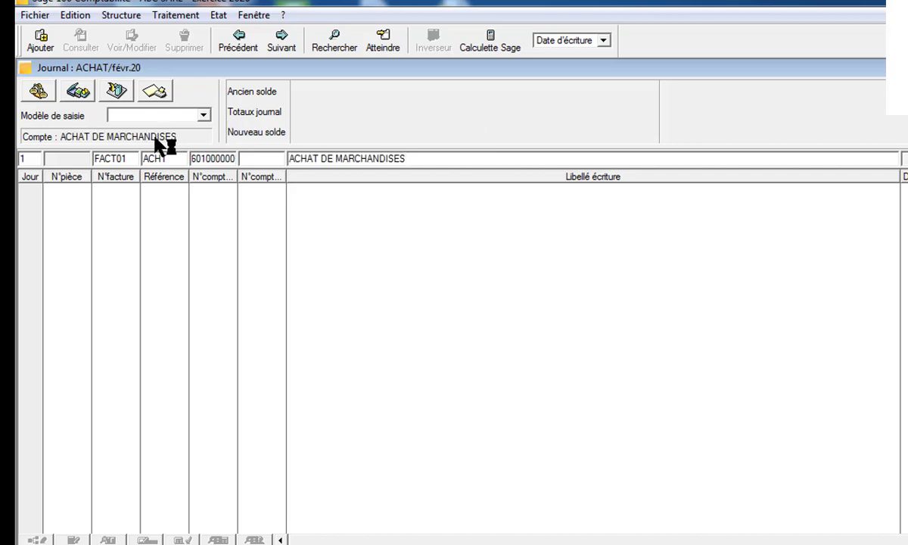
{"action": "key", "text": "BackSpace"}
{"action": "key", "text": "BackSpace"}
{"action": "key", "text": "BackSpace"}
{"action": "key", "text": "BackSpace"}
{"action": "key", "text": "BackSpace"}
{"action": "key", "text": "BackSpace"}
{"action": "key", "text": "BackSpace"}
{"action": "key", "text": "BackSpace"}
{"action": "key", "text": "BackSpace"}
{"action": "key", "text": "BackSpace"}
{"action": "key", "text": "BackSpace"}
{"action": "key", "text": "BackSpace"}
{"action": "key", "text": "BackSpace"}
{"action": "key", "text": "BackSpace"}
{"action": "key", "text": "BackSpace"}
{"action": "key", "text": "BackSpace"}
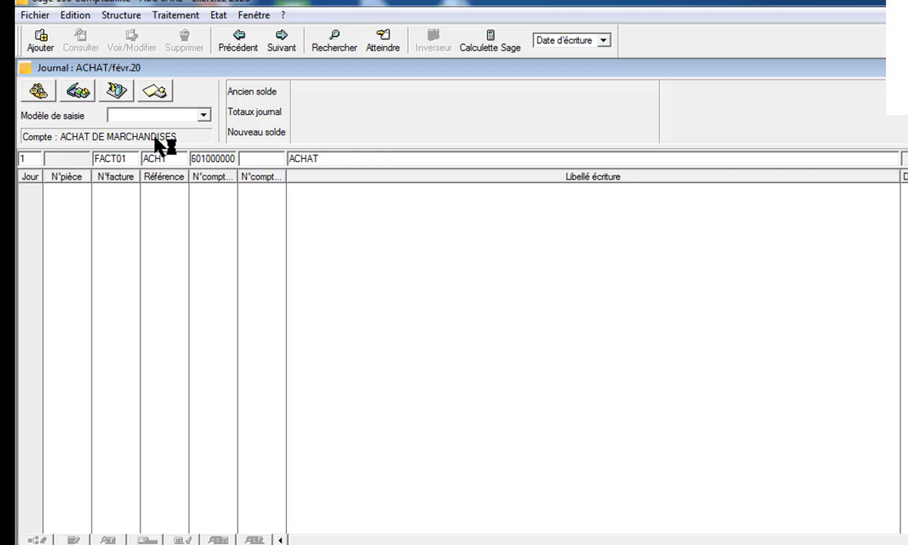
{"action": "type", "text": "FACTURE"}
{"action": "type", "text": "N0"}
{"action": "key", "text": "BackSpace"}
{"action": "type", "text": "°01²"}
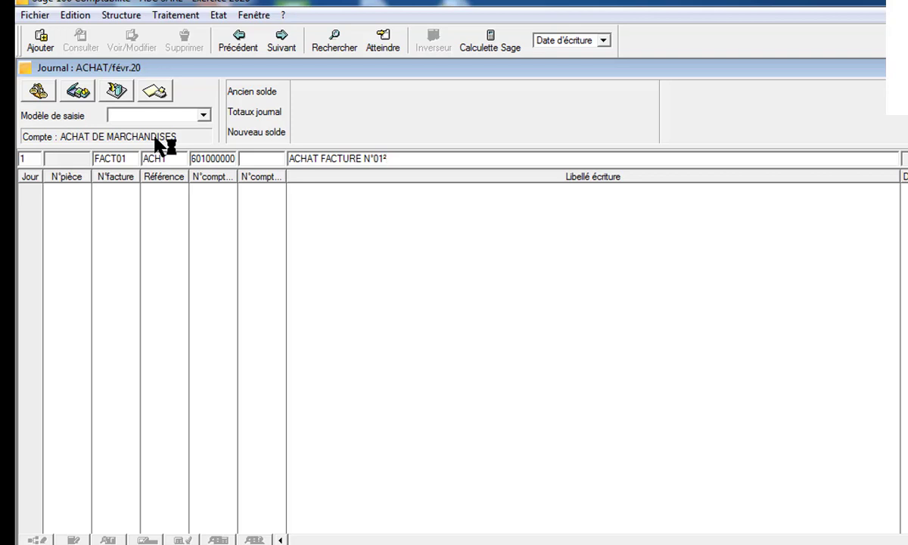
{"action": "key", "text": "BackSpace"}
{"action": "key", "text": "Return"}
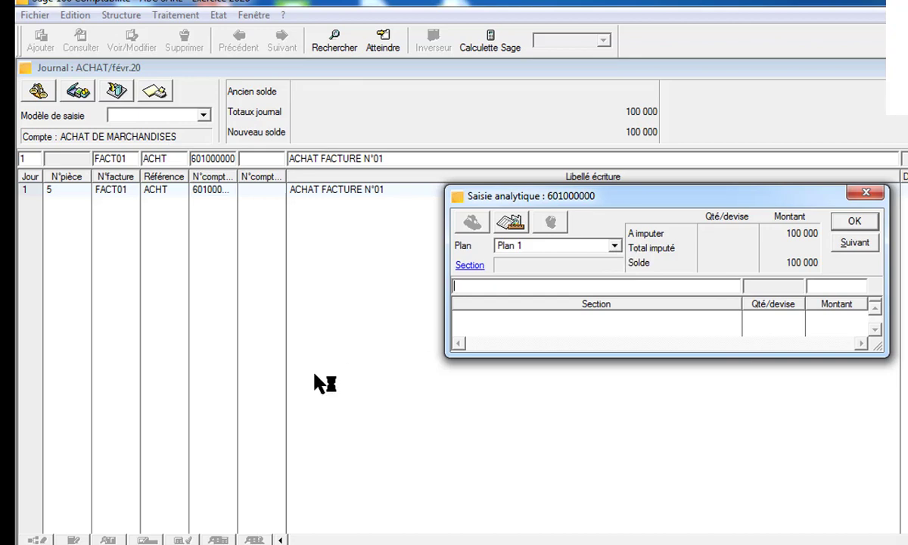
Allocate the full 100 000 of the purchase line to the SERVICE COMPTABLE section of Plan 1
{"action": "type", "text": "C"}
{"action": "key", "text": "Tab"}
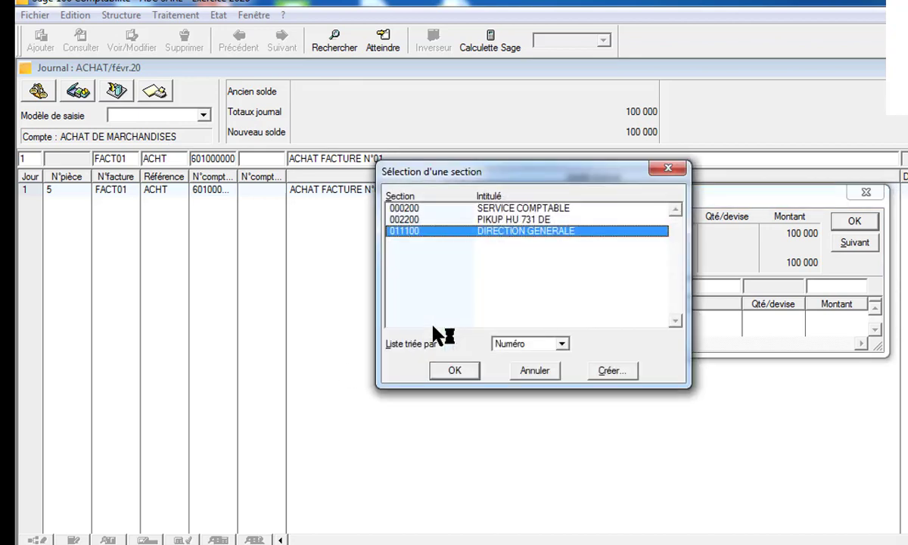
{"action": "double_click", "coordinate": [520, 208]}
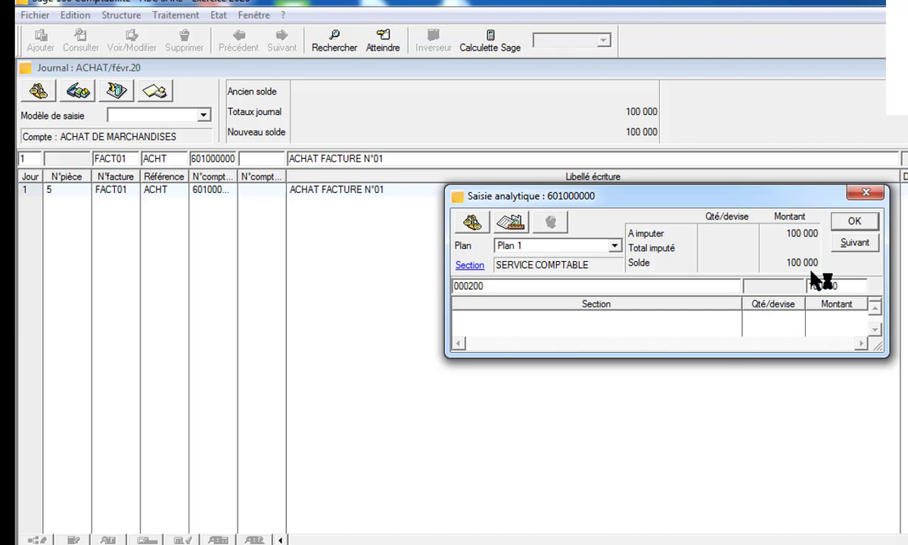
{"action": "left_click", "coordinate": [864, 222]}
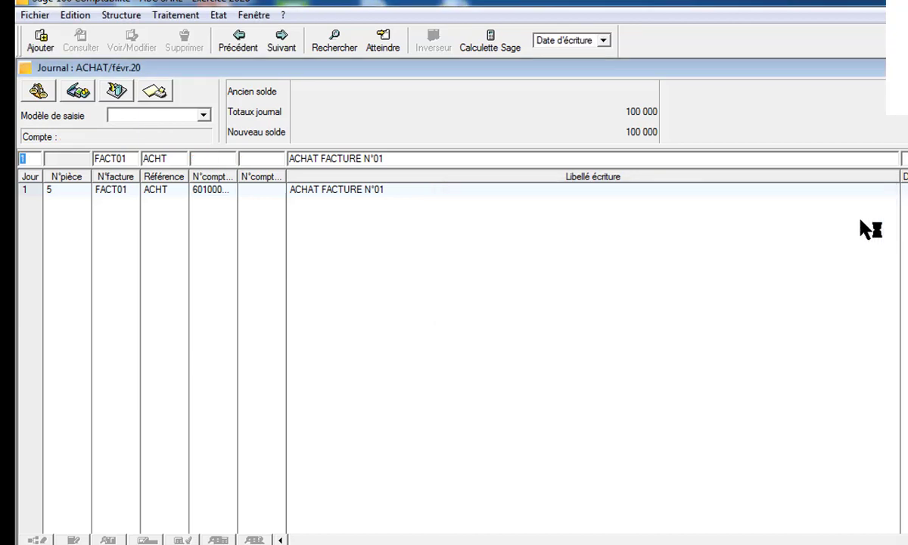
Record a VAT line for invoice FACT01 on account 4452, described as TVA ACHAT FACTURE N°01, with an amount of 19 250
{"action": "key", "text": "Tab"}
{"action": "key", "text": "Tab"}
{"action": "key", "text": "Tab"}
{"action": "type", "text": "445"}
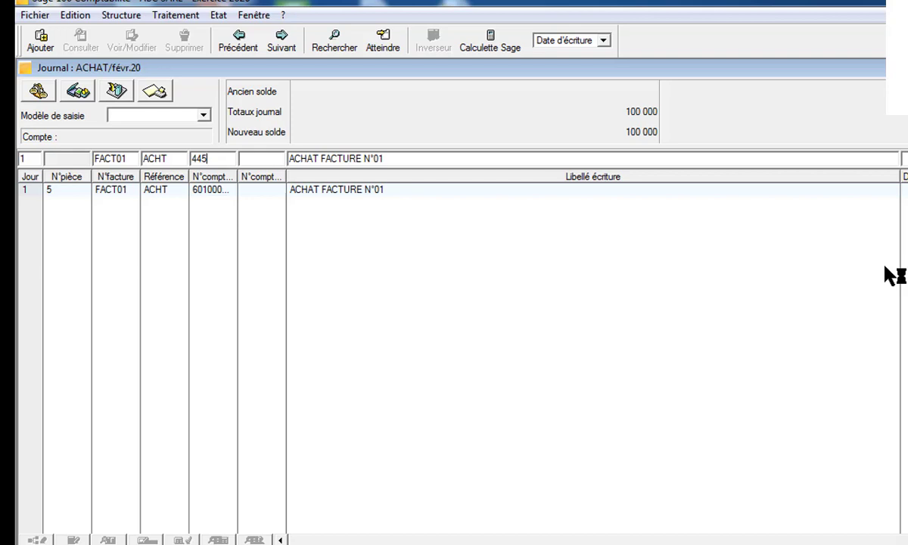
{"action": "type", "text": "2"}
{"action": "key", "text": "Tab"}
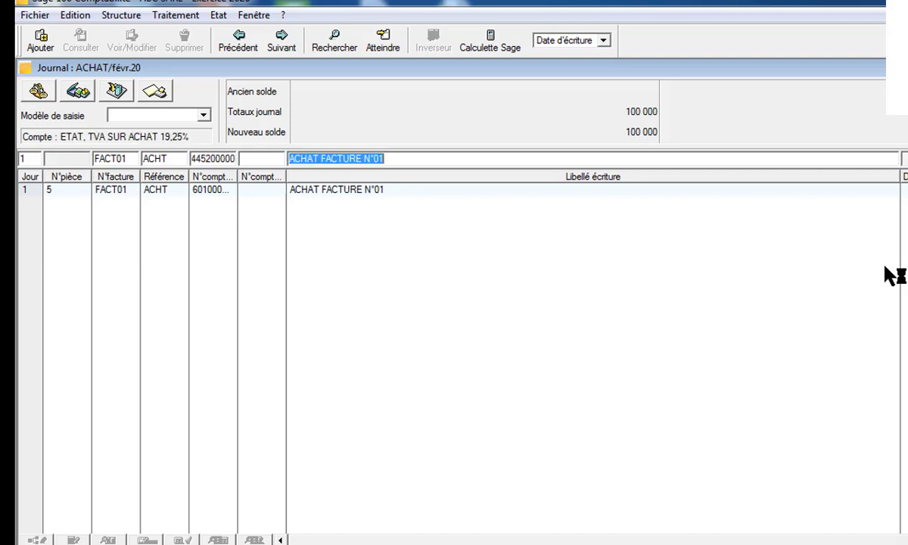
{"action": "left_click", "coordinate": [289, 158]}
{"action": "type", "text": "TV"}
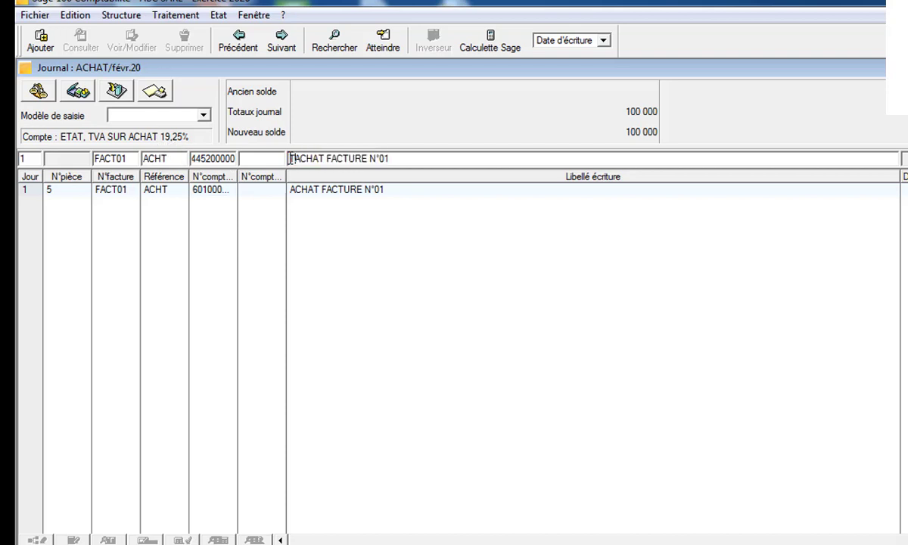
{"action": "type", "text": "A"}
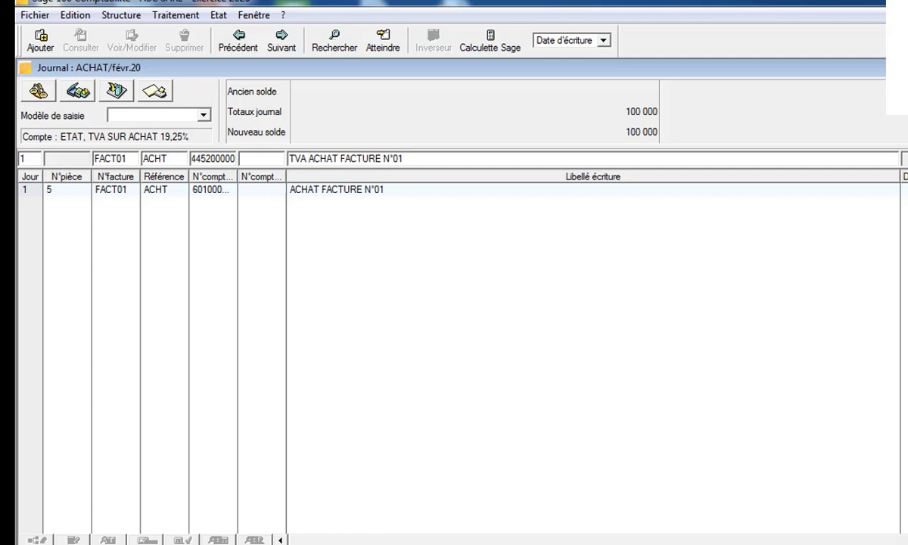
{"action": "key", "text": "Return"}
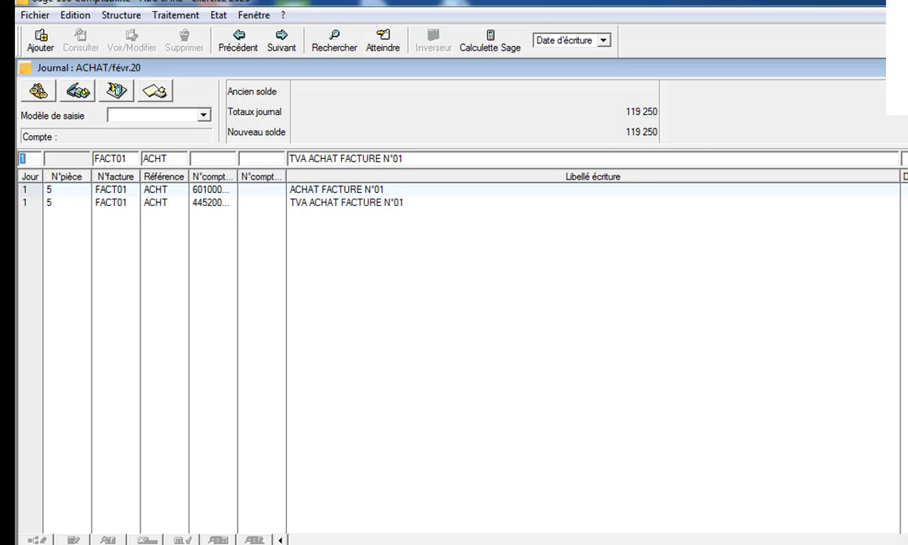
Start the supplier line of invoice FACT01 on general account 401000000 with FOURNISSEUR NIKI as the third-party account
{"action": "key", "text": "Tab"}
{"action": "key", "text": "Tab"}
{"action": "key", "text": "Tab"}
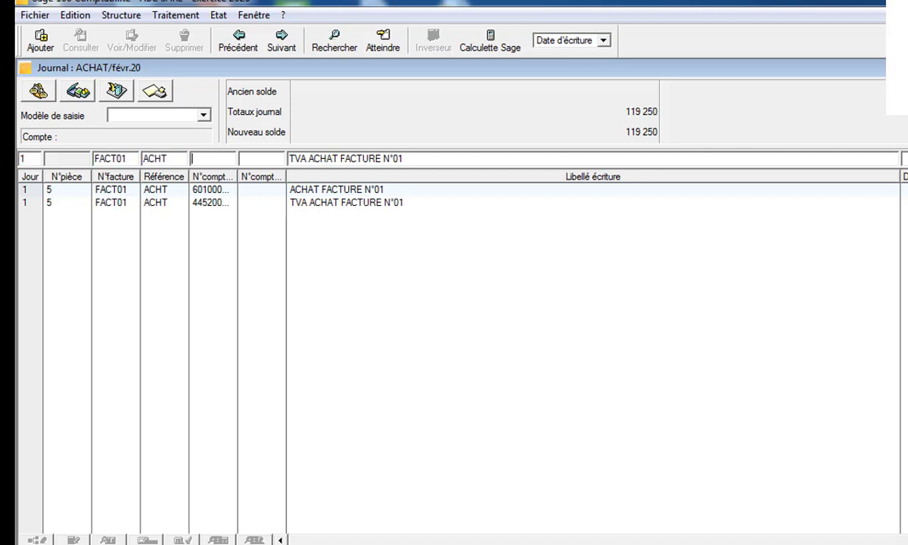
{"action": "type", "text": "401"}
{"action": "key", "text": "Tab"}
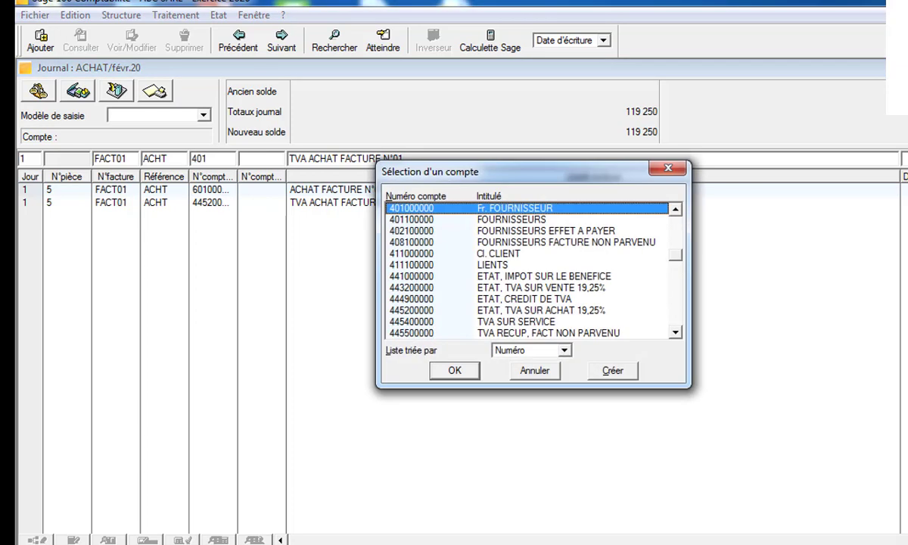
{"action": "double_click", "coordinate": [451, 212]}
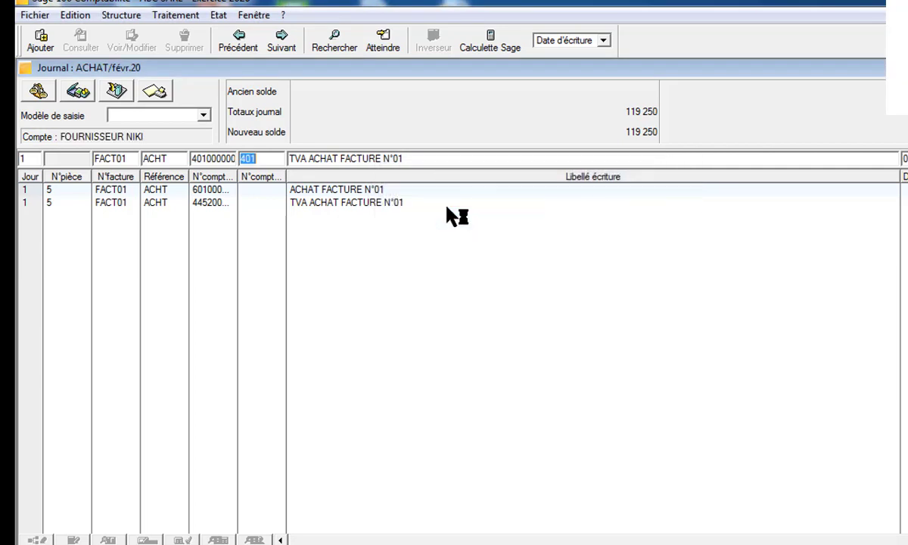
{"action": "left_click", "coordinate": [265, 162]}
{"action": "key", "text": "BackSpace"}
{"action": "key", "text": "Tab"}
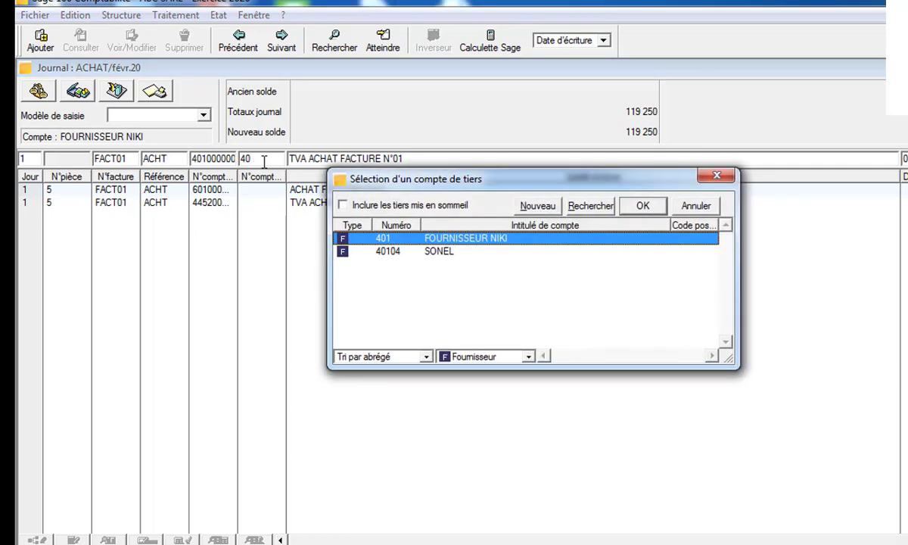
{"action": "double_click", "coordinate": [446, 238]}
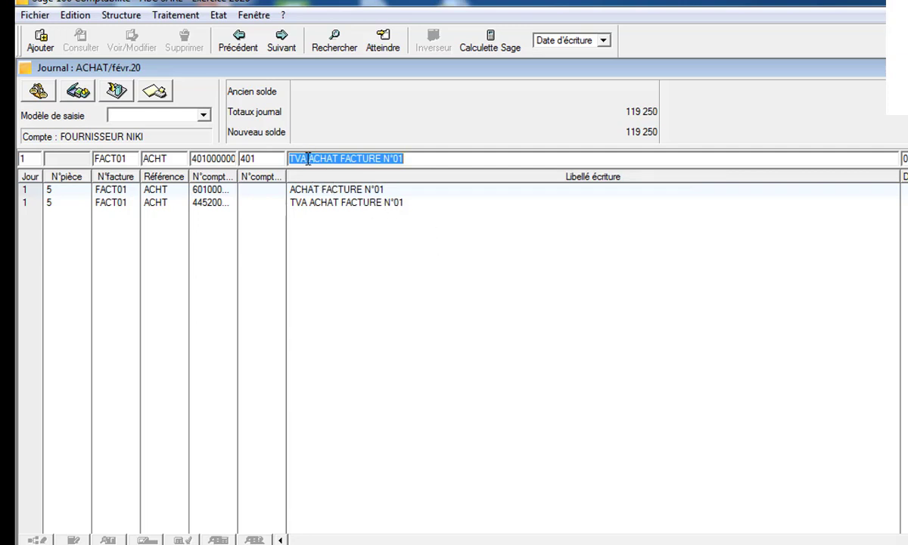
Remove TVA from the supplier line's description and record the line with a credit of 119 250 due 010220
{"action": "left_click_drag", "start_coordinate": [308, 159], "coordinate": [229, 148]}
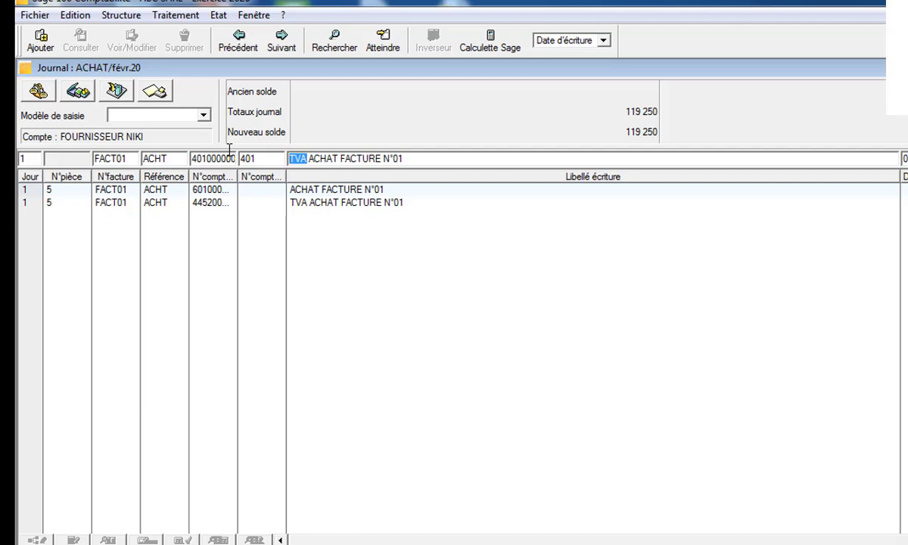
{"action": "key", "text": "Delete"}
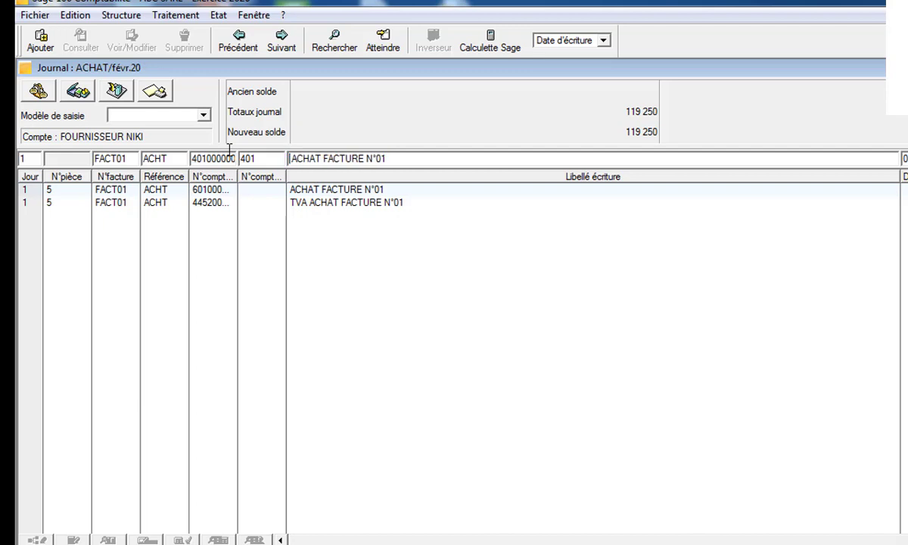
{"action": "key", "text": "Tab"}
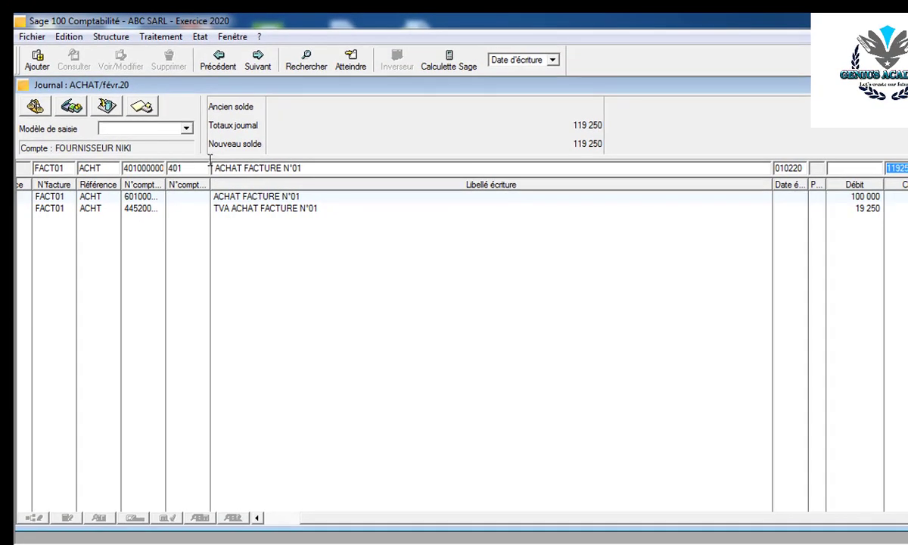
{"action": "key", "text": "Return"}
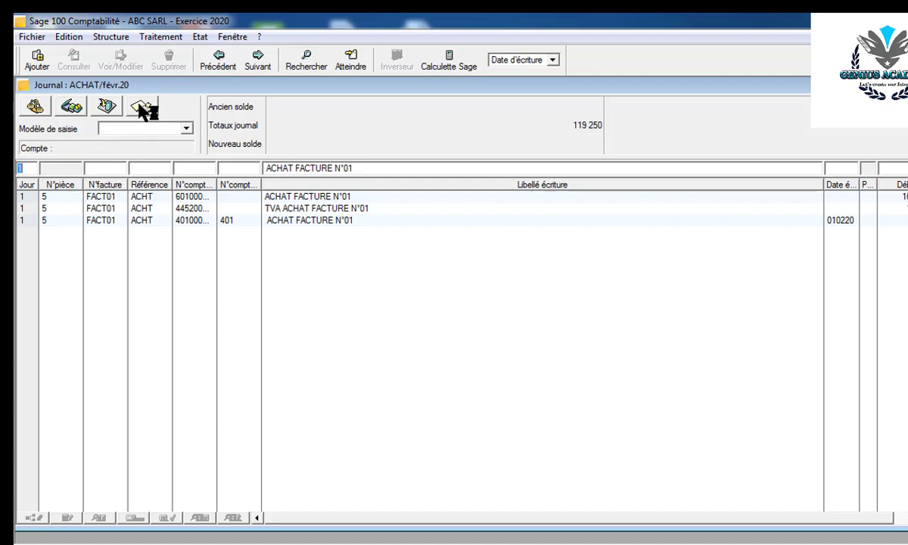
{"action": "left_click", "coordinate": [106, 111]}
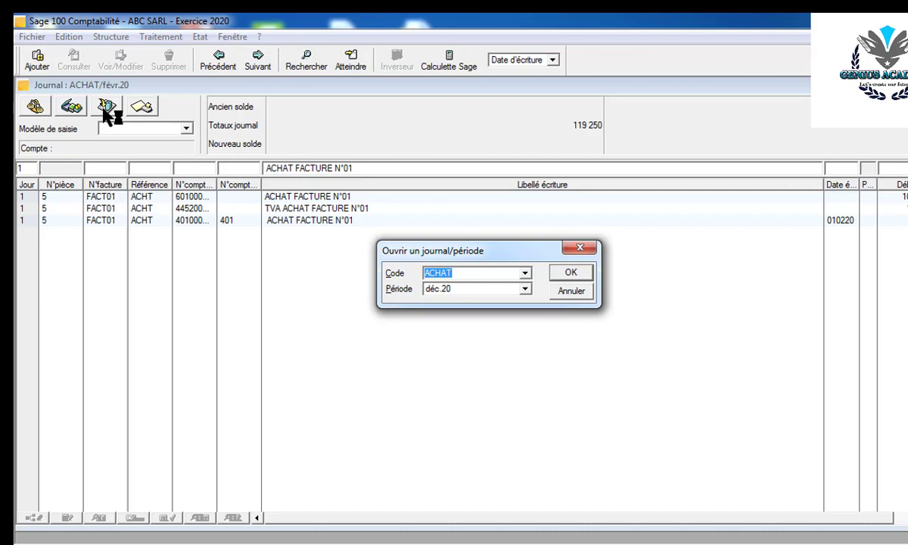
{"action": "left_click", "coordinate": [525, 274]}
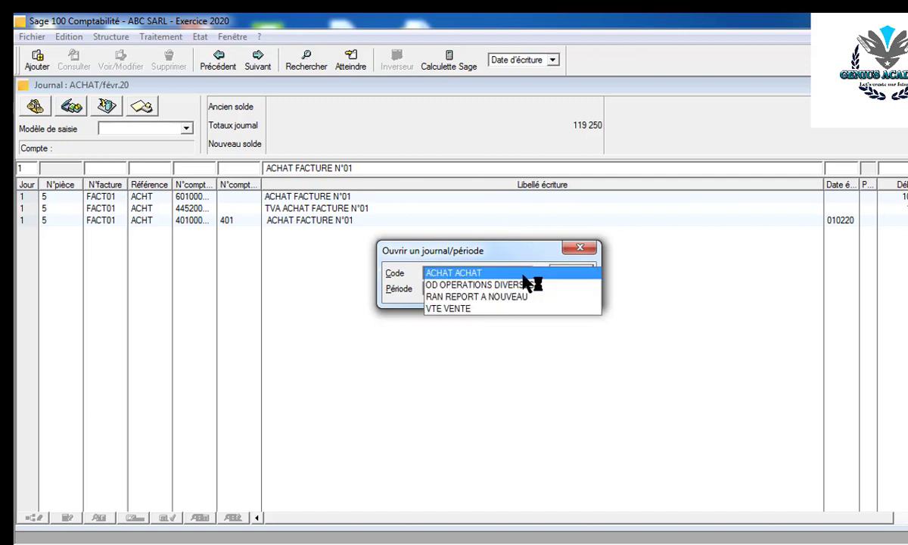
{"action": "left_click", "coordinate": [472, 308]}
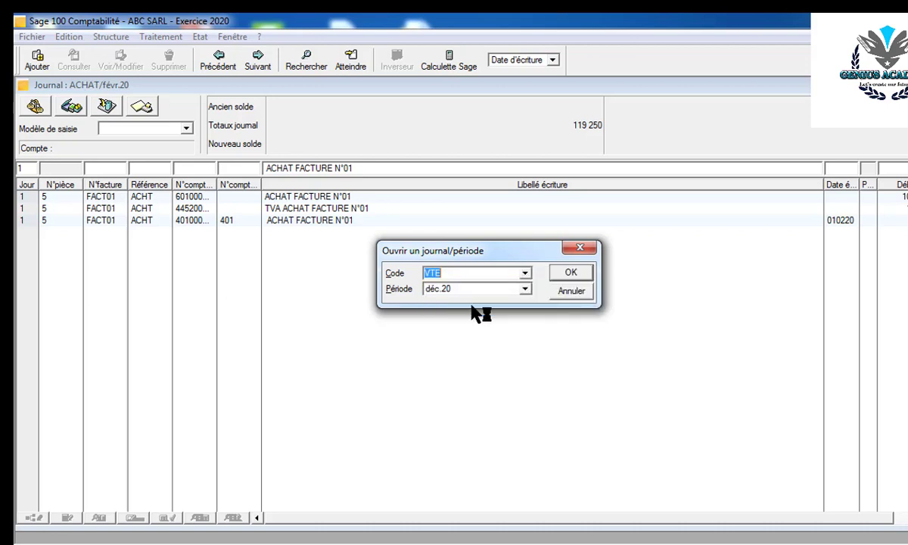
{"action": "left_click", "coordinate": [523, 289]}
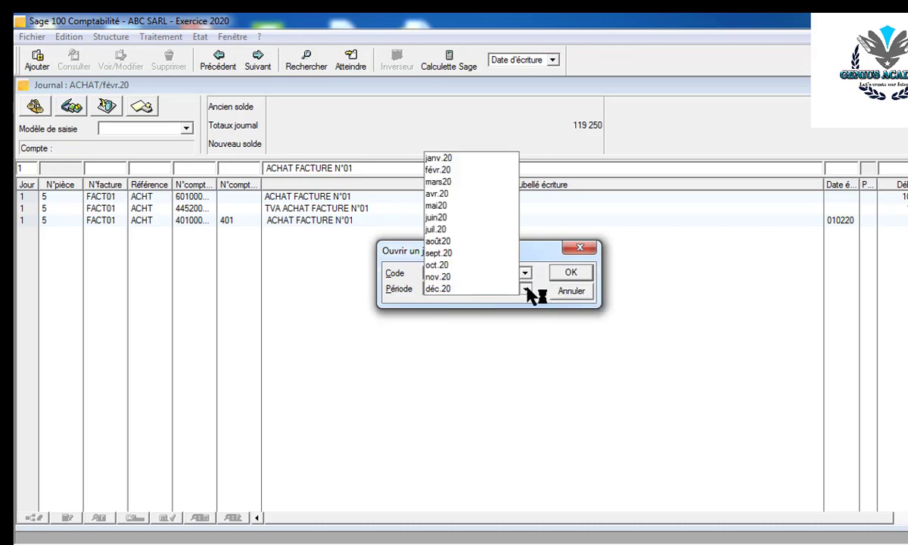
{"action": "left_click", "coordinate": [468, 171]}
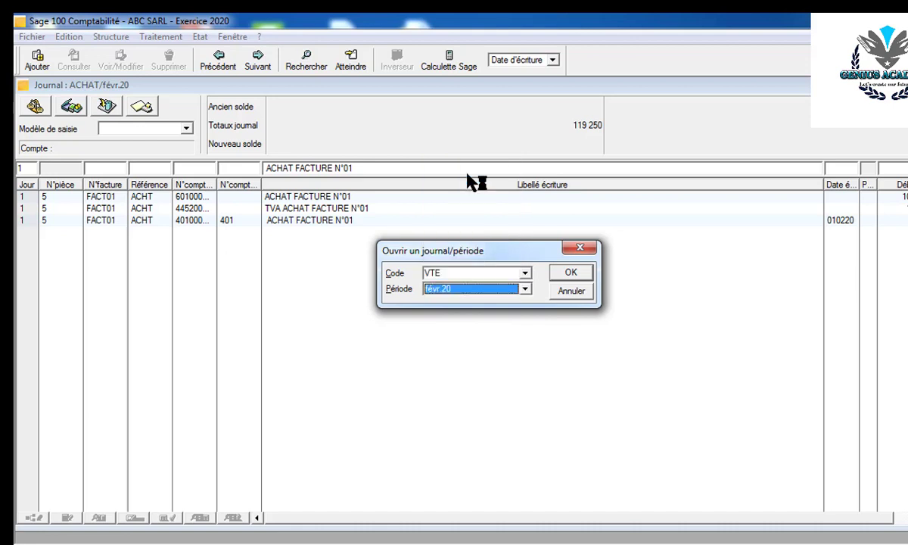
{"action": "left_click", "coordinate": [570, 292]}
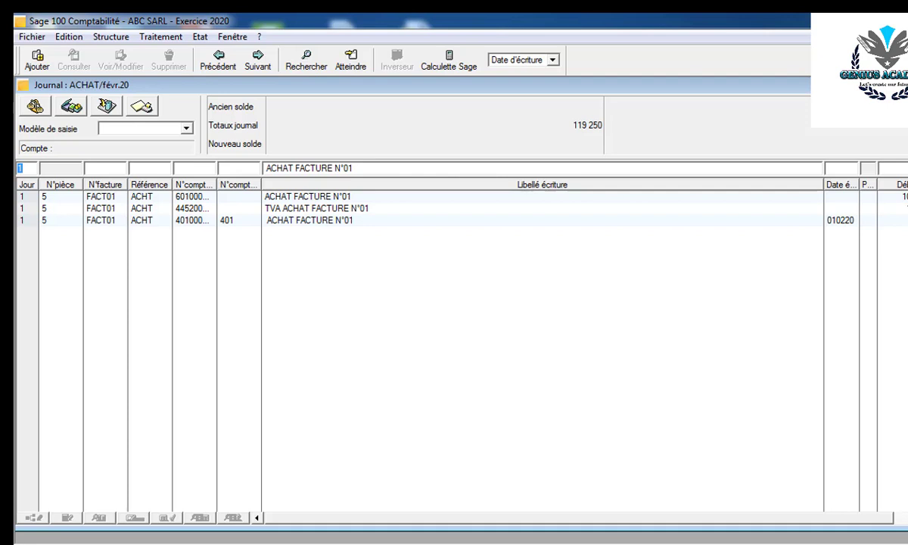
Close the February 2020 ACHAT journal and the journal list
{"action": "key", "text": "Escape"}
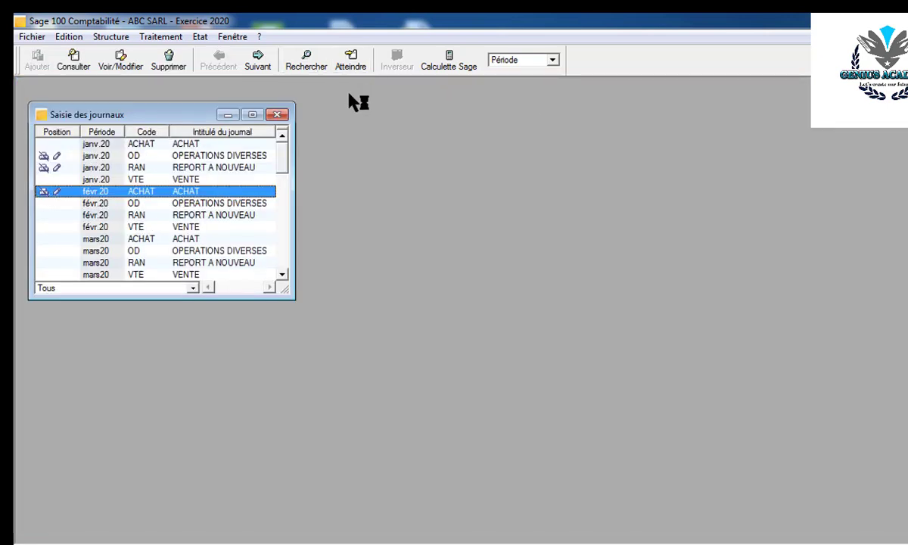
{"action": "left_click", "coordinate": [275, 115]}
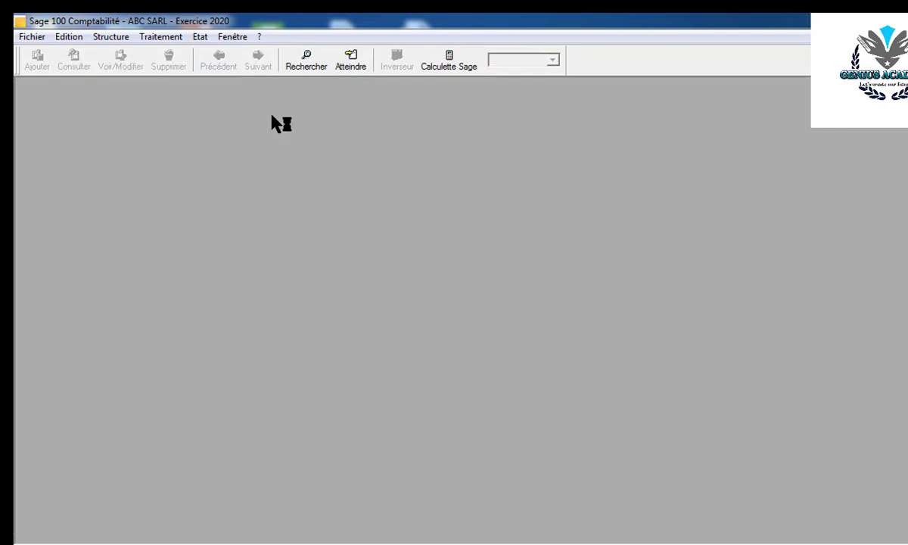
Open the blank Ajout d'une pièce entry form to examine its fields and close it without entering anything
{"action": "left_click", "coordinate": [157, 37]}
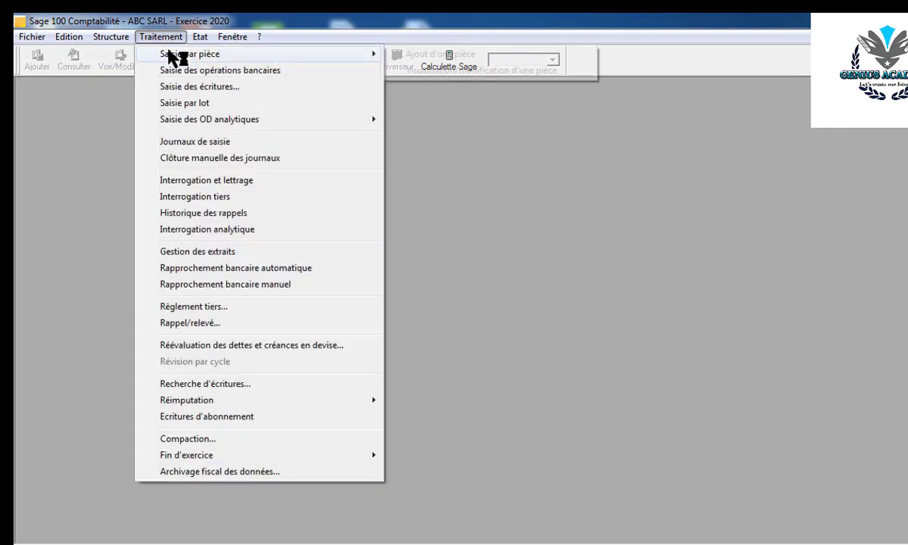
{"action": "mouse_move", "coordinate": [175, 57]}
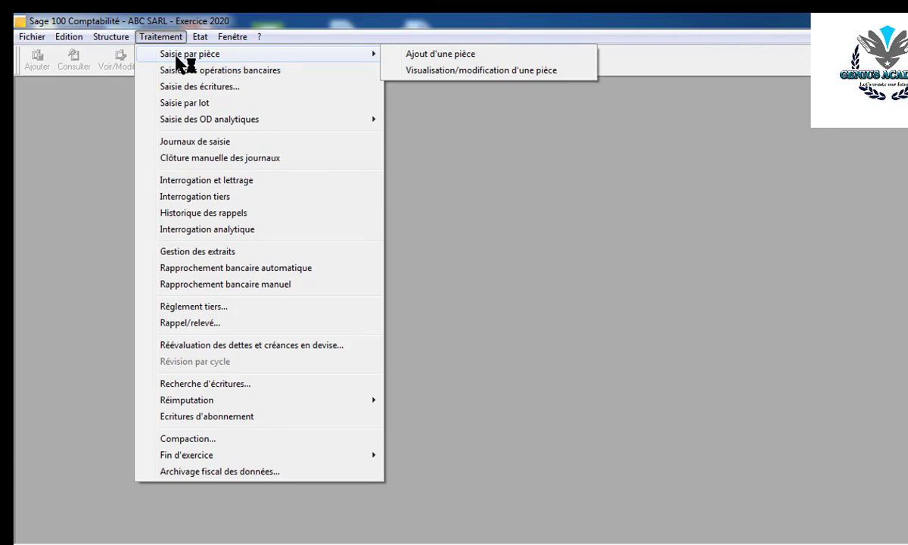
{"action": "left_click", "coordinate": [428, 58]}
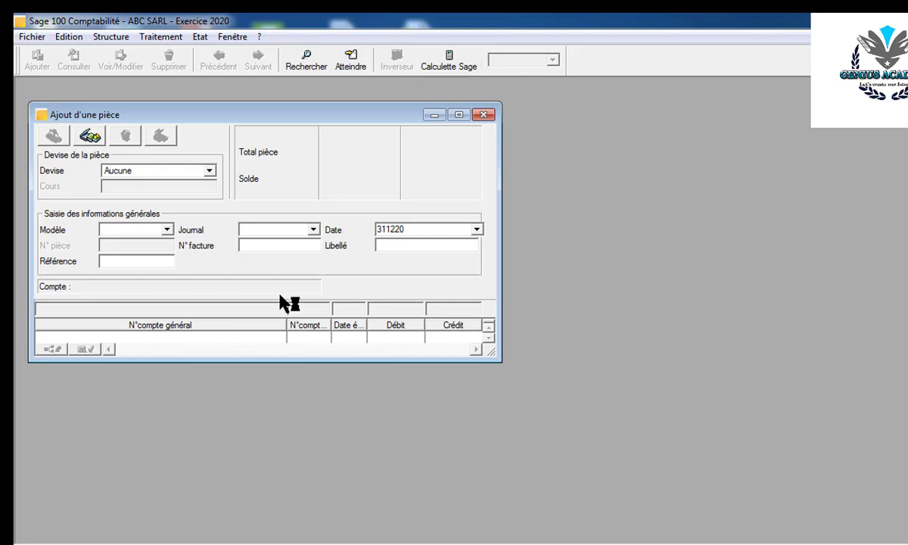
{"action": "left_click", "coordinate": [487, 115]}
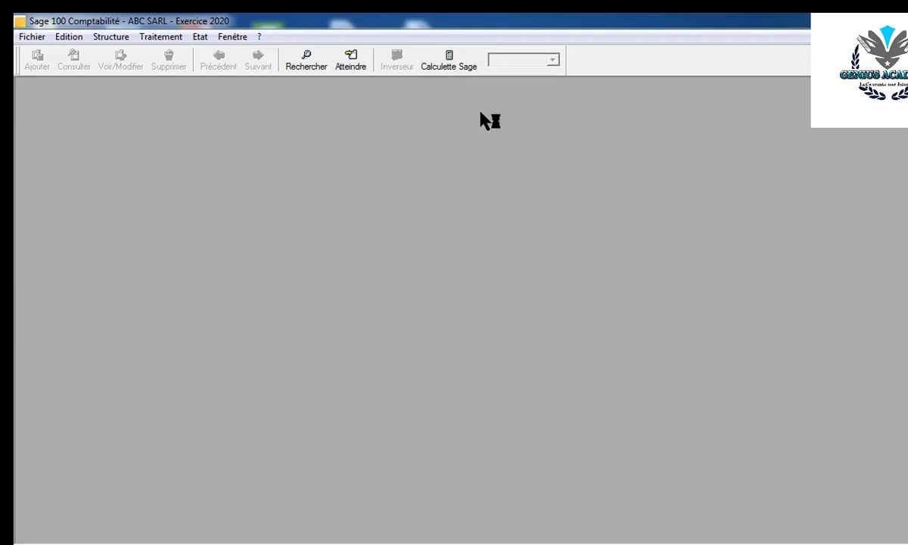
Generate the Grand-livre des comptes as a print preview with Imprimante PDF Sage, covering all pages
{"action": "left_click", "coordinate": [161, 38]}
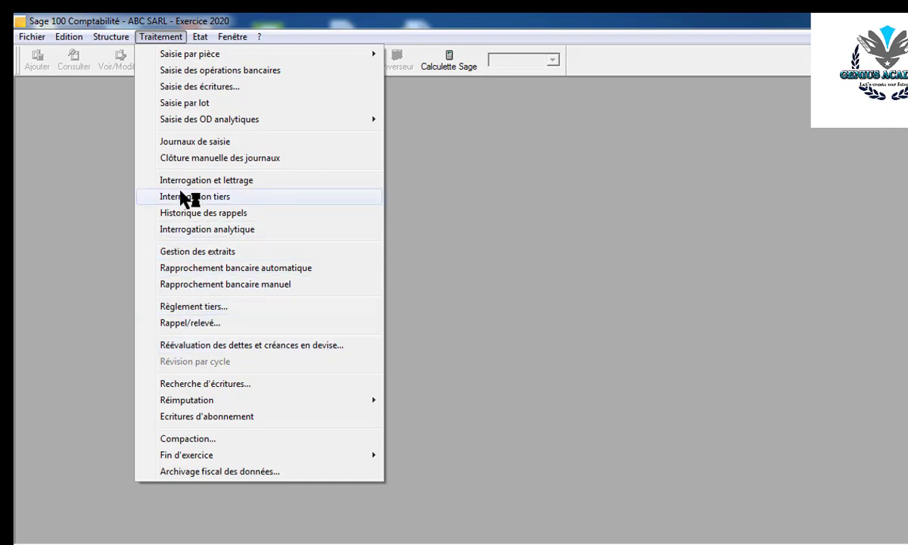
{"action": "mouse_move", "coordinate": [201, 44]}
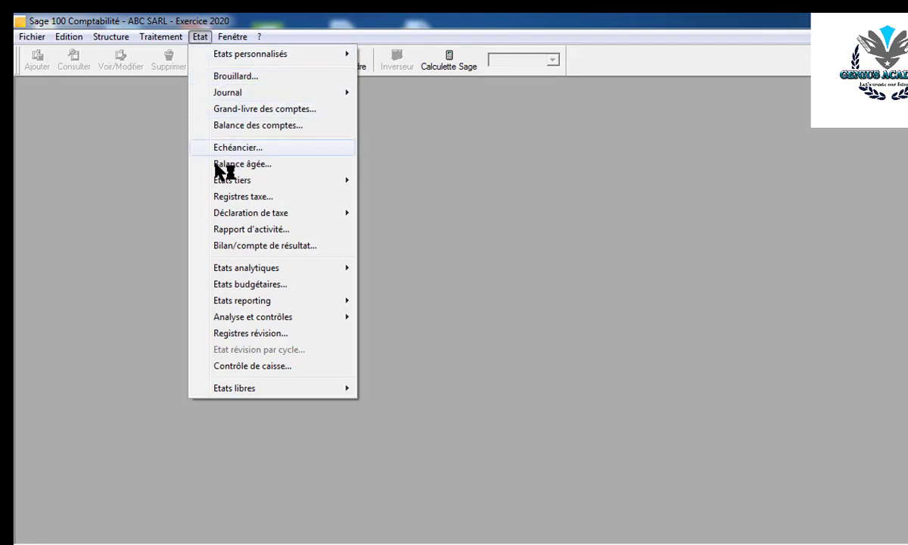
{"action": "mouse_move", "coordinate": [147, 31]}
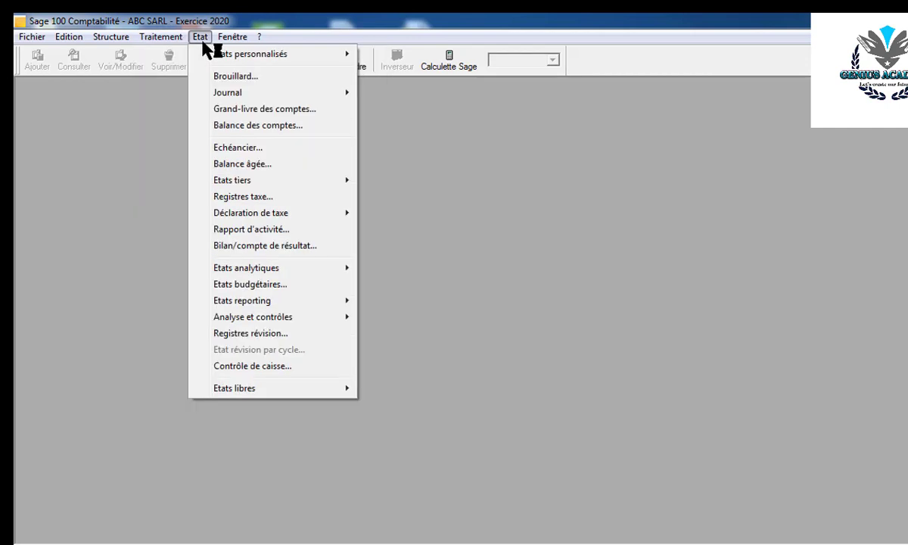
{"action": "left_click", "coordinate": [238, 109]}
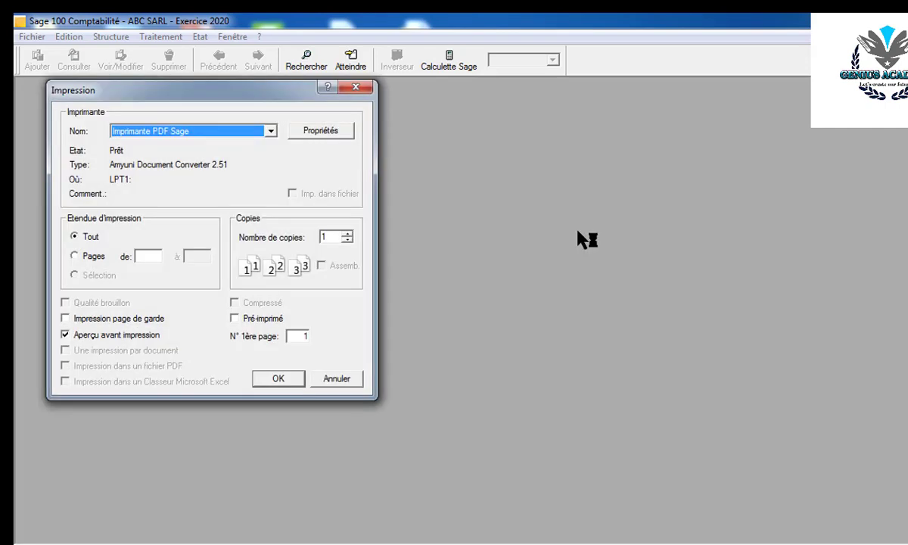
{"action": "left_click", "coordinate": [291, 378]}
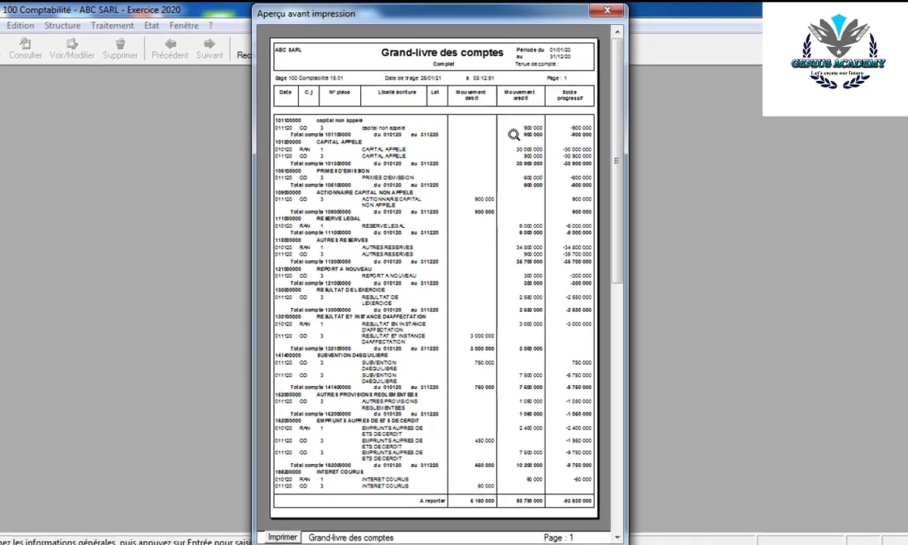
Examine the ledger preview's first page enlarged down to its bottom, restore the full-page view and go to page 2
{"action": "left_click", "coordinate": [562, 146]}
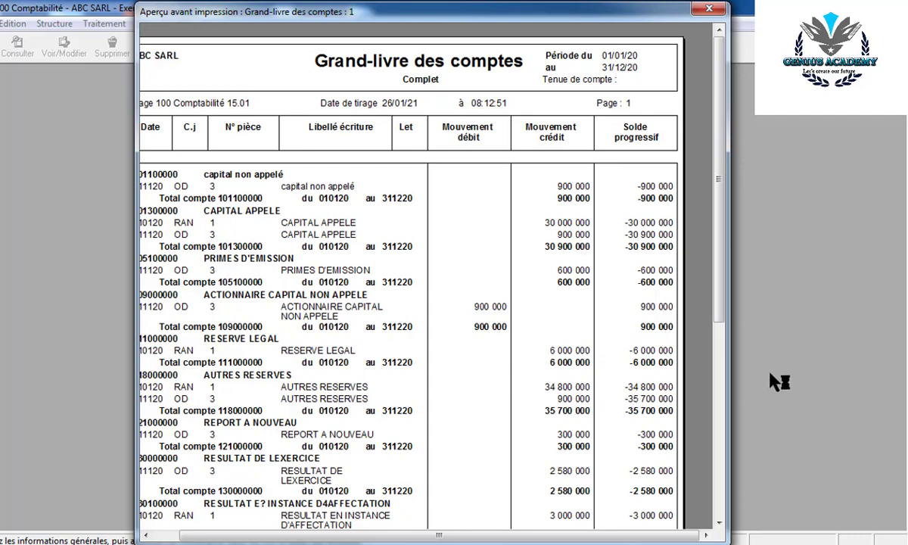
{"action": "left_click", "coordinate": [719, 362]}
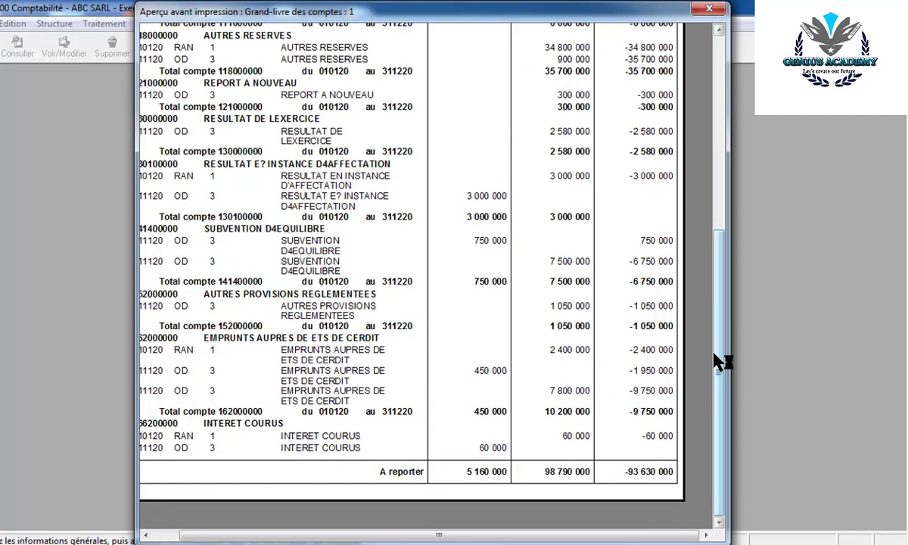
{"action": "left_click", "coordinate": [530, 274]}
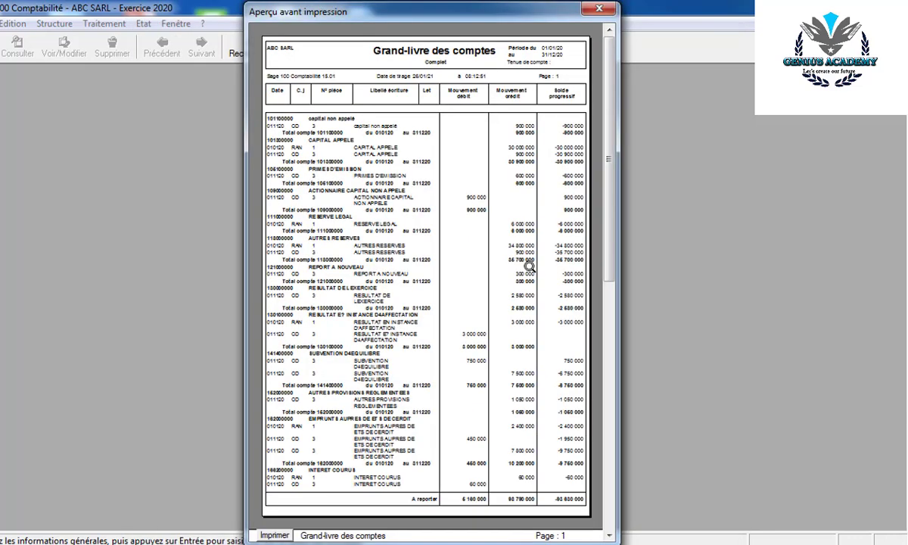
{"action": "left_click", "coordinate": [609, 345]}
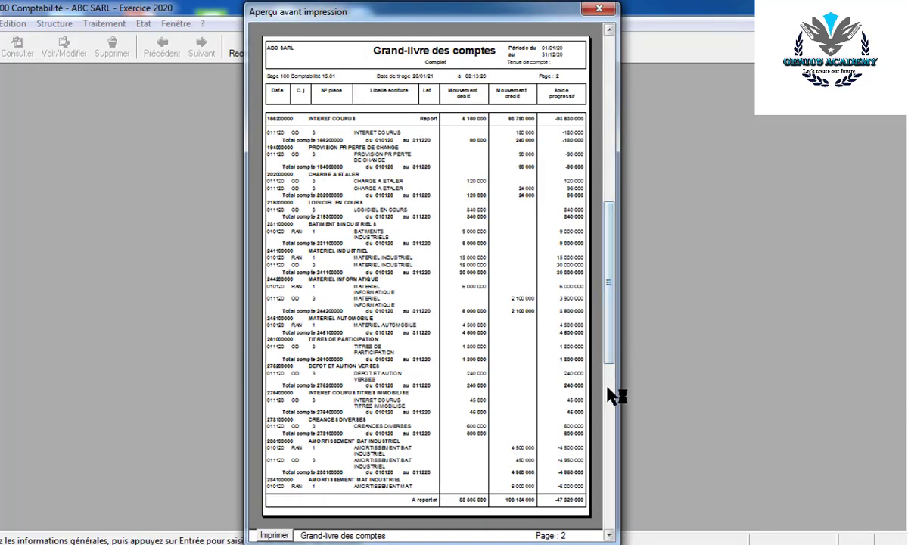
Page through the rest of the Grand-livre des comptes preview up to page 9 and close the preview
{"action": "left_click", "coordinate": [607, 386]}
{"action": "left_click", "coordinate": [610, 453]}
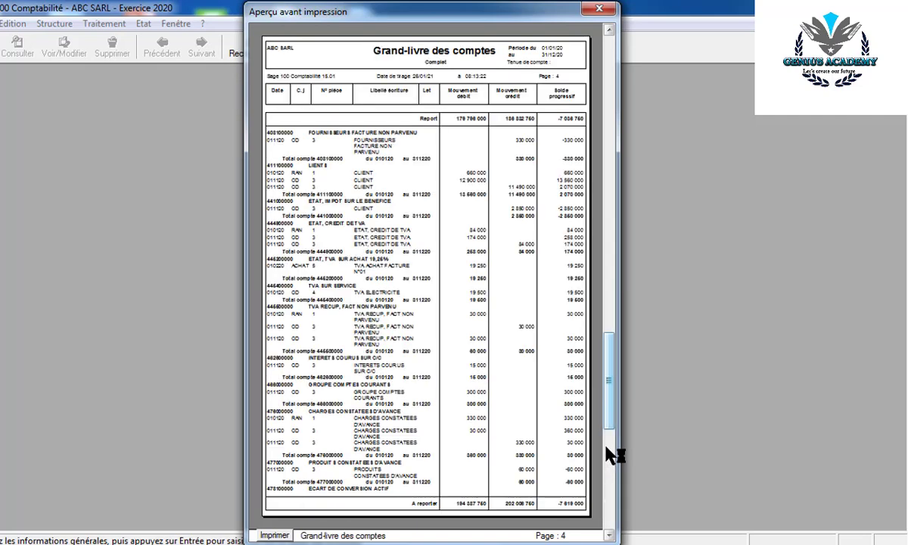
{"action": "left_click", "coordinate": [608, 485]}
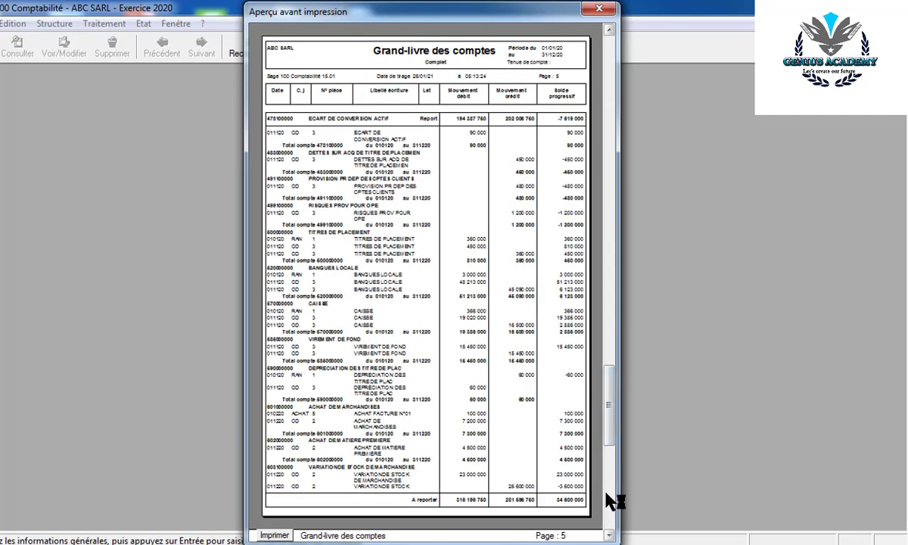
{"action": "left_click", "coordinate": [609, 485]}
{"action": "left_click", "coordinate": [609, 497]}
{"action": "left_click", "coordinate": [609, 496]}
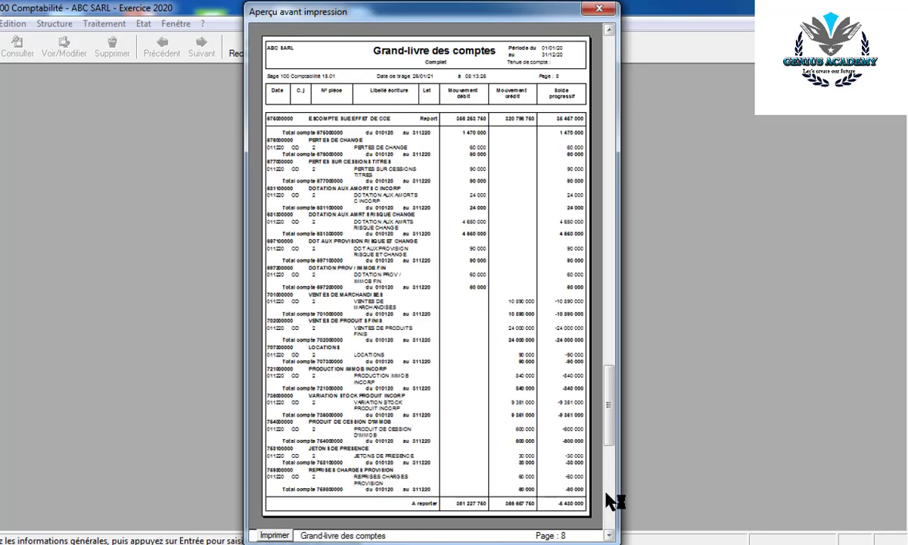
{"action": "left_click", "coordinate": [609, 496]}
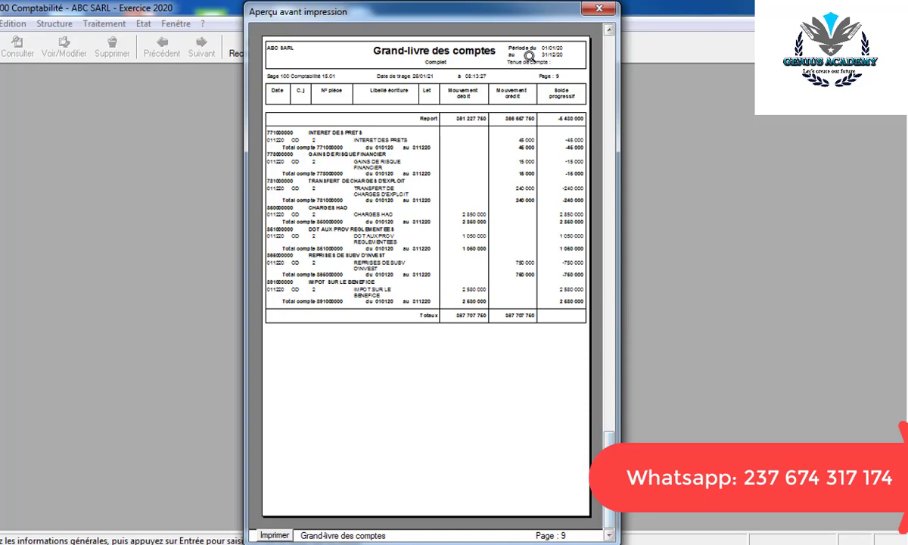
{"action": "left_click", "coordinate": [599, 10]}
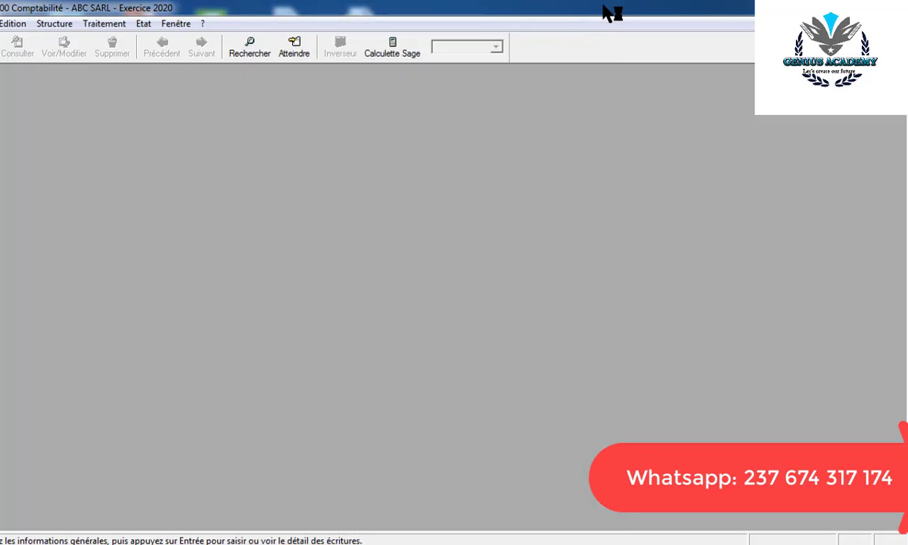
Set up a complete Balance des comptes with the start date 020120 and the 6 colonnes report type
{"action": "left_click", "coordinate": [144, 24]}
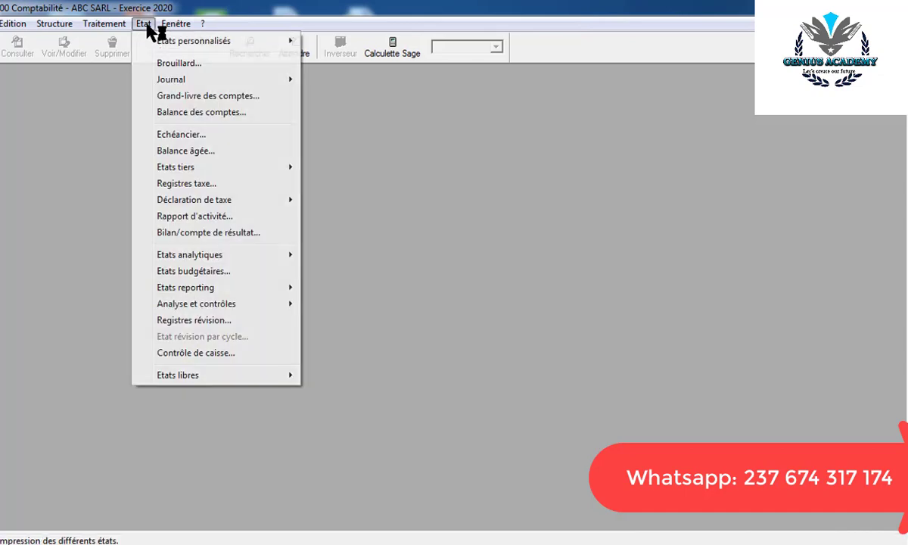
{"action": "left_click", "coordinate": [192, 115]}
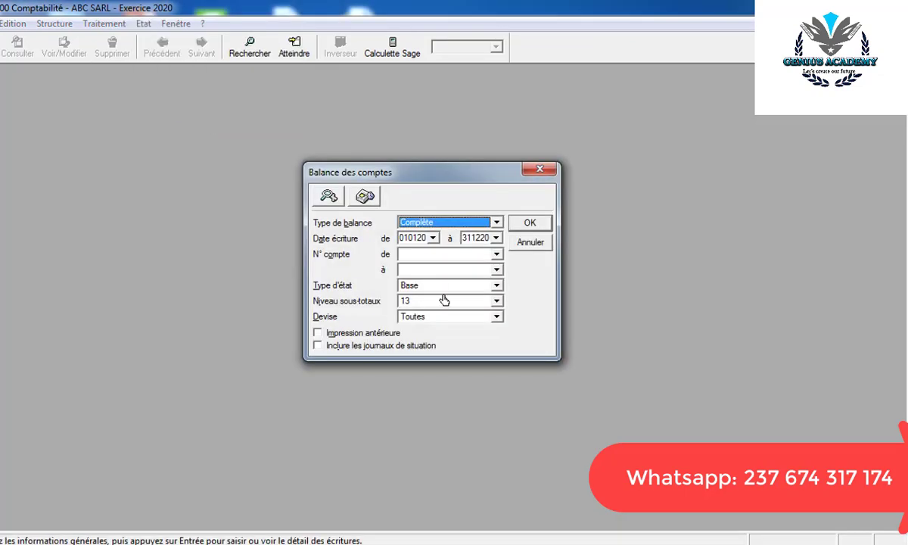
{"action": "left_click", "coordinate": [433, 237]}
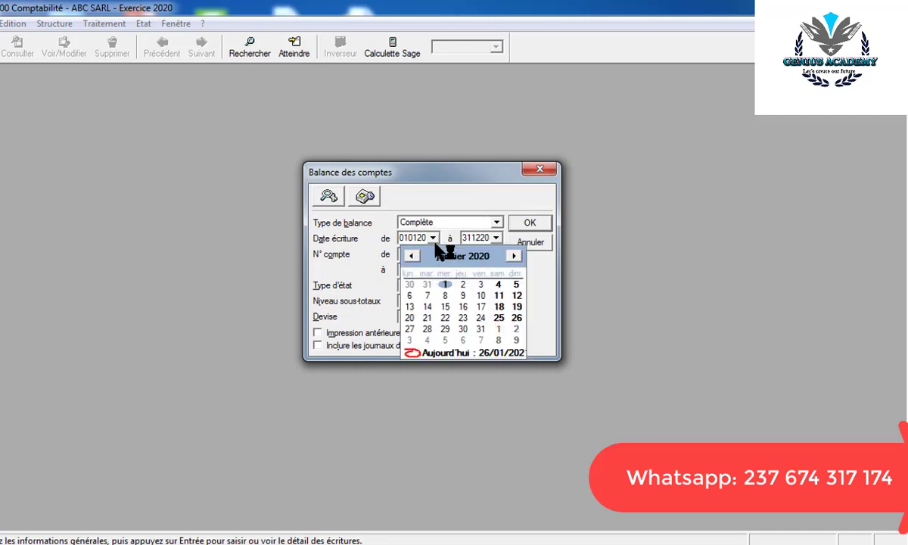
{"action": "left_click", "coordinate": [462, 284]}
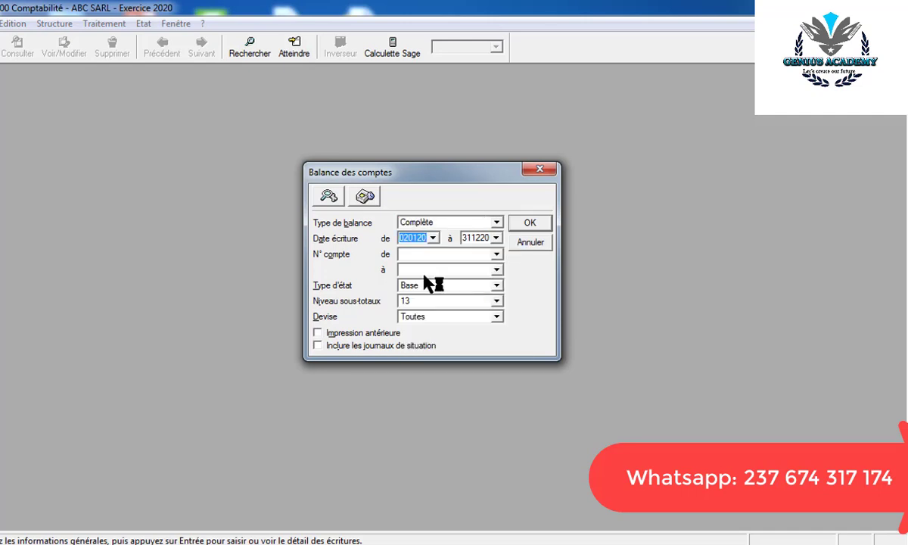
{"action": "left_click", "coordinate": [497, 286]}
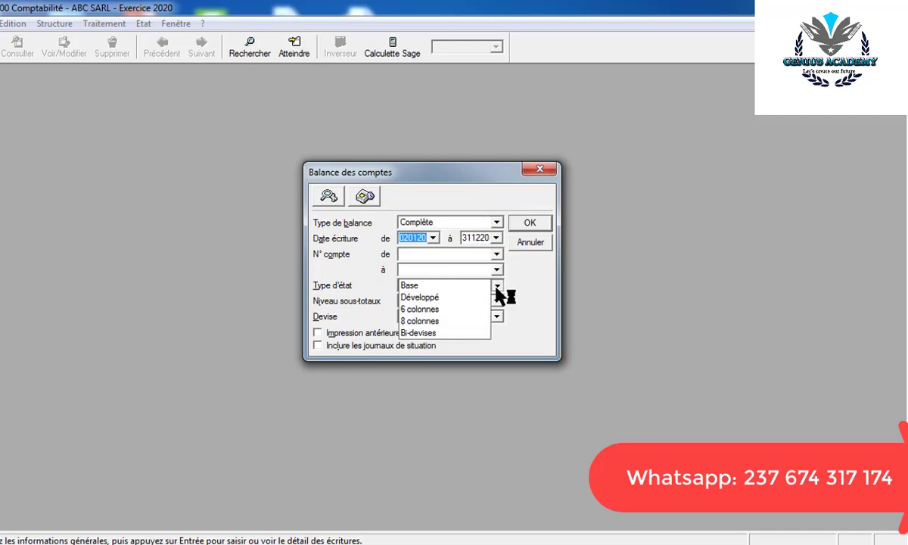
{"action": "left_click", "coordinate": [431, 310]}
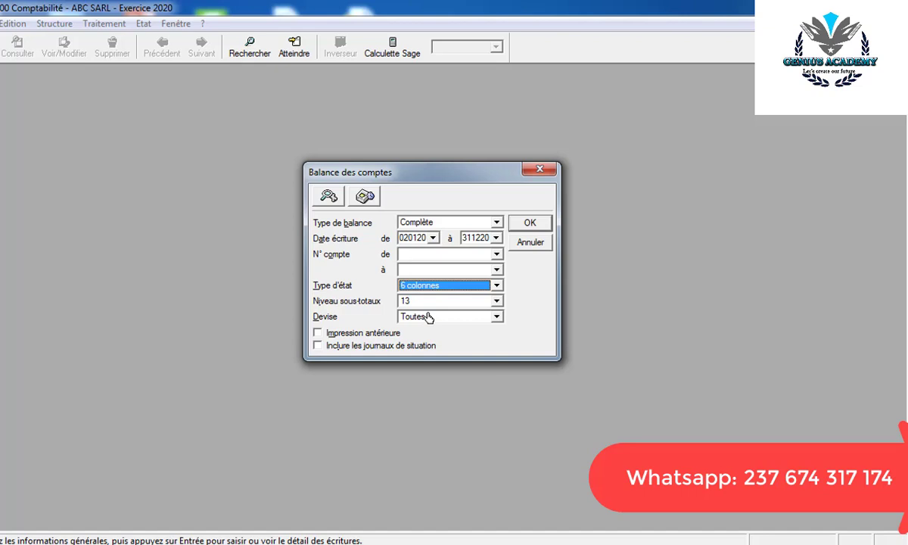
Generate the account balance as a print preview with Imprimante PDF Sage, covering all pages, examine its first page and close it
{"action": "left_click", "coordinate": [536, 222]}
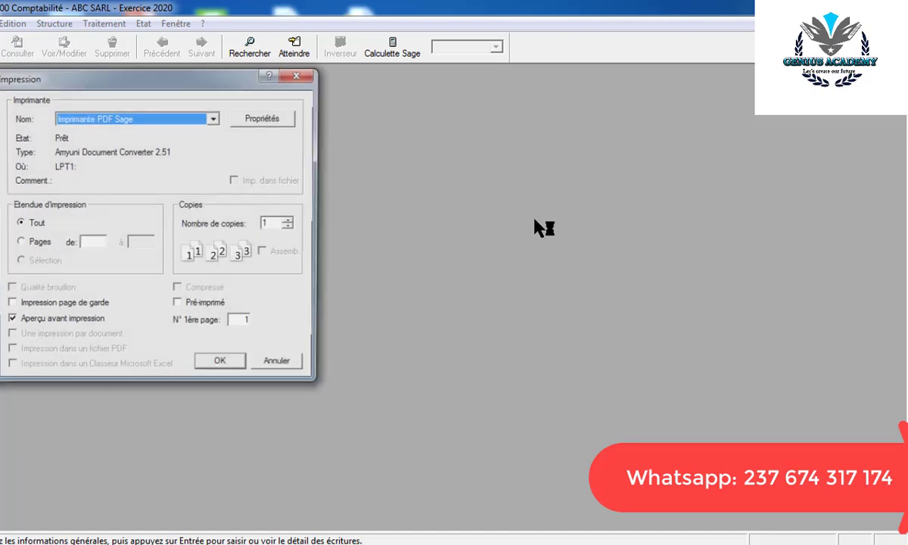
{"action": "left_click", "coordinate": [224, 370]}
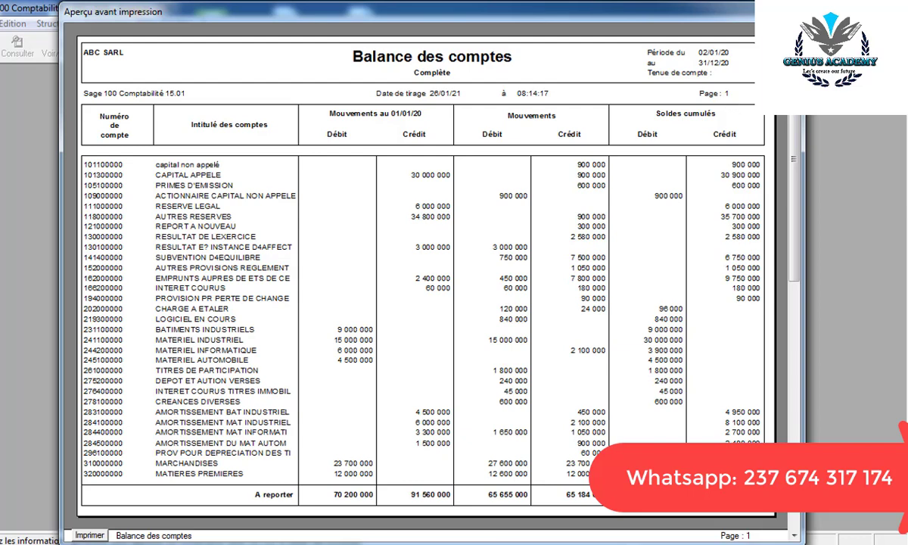
{"action": "left_click", "coordinate": [788, 9]}
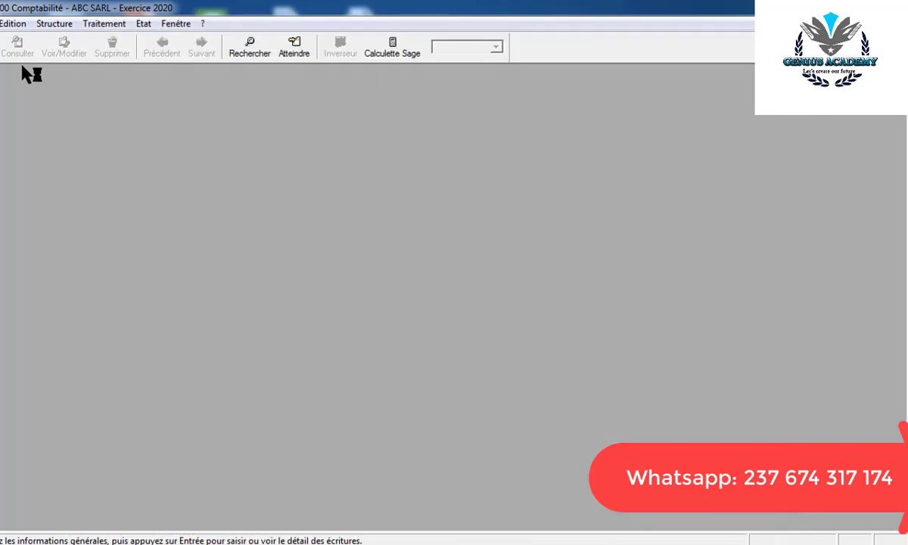
Open the year-end Nouvel exercice settings to examine the carry-forward options and close them without creating a new fiscal year
{"action": "left_click", "coordinate": [144, 26]}
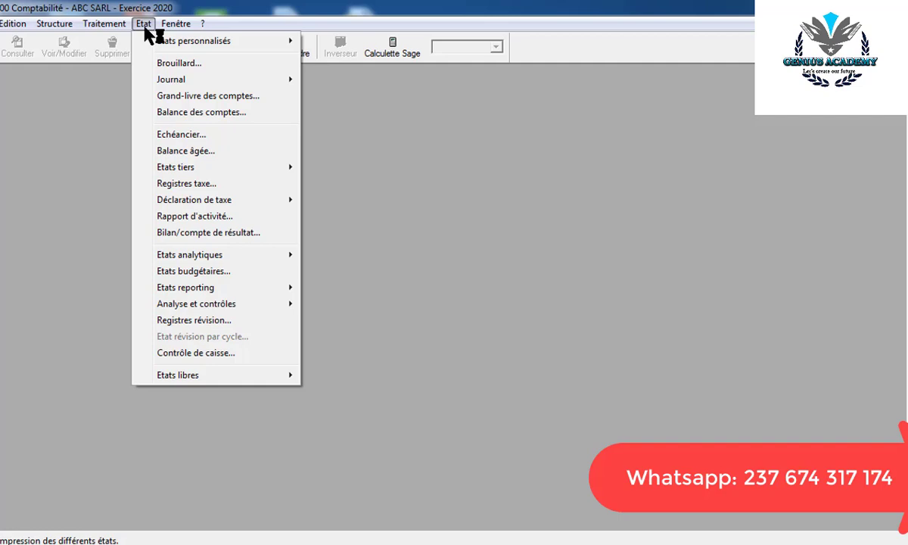
{"action": "mouse_move", "coordinate": [189, 32]}
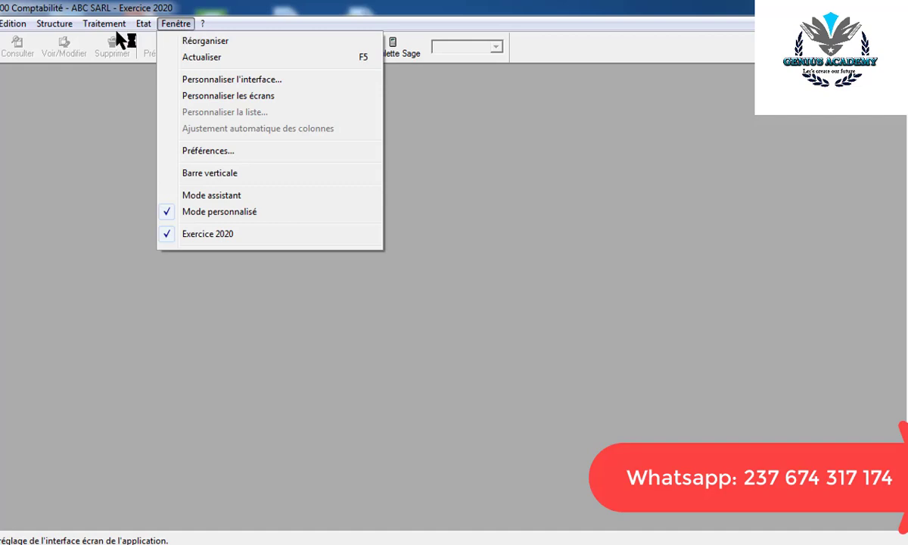
{"action": "mouse_move", "coordinate": [112, 26]}
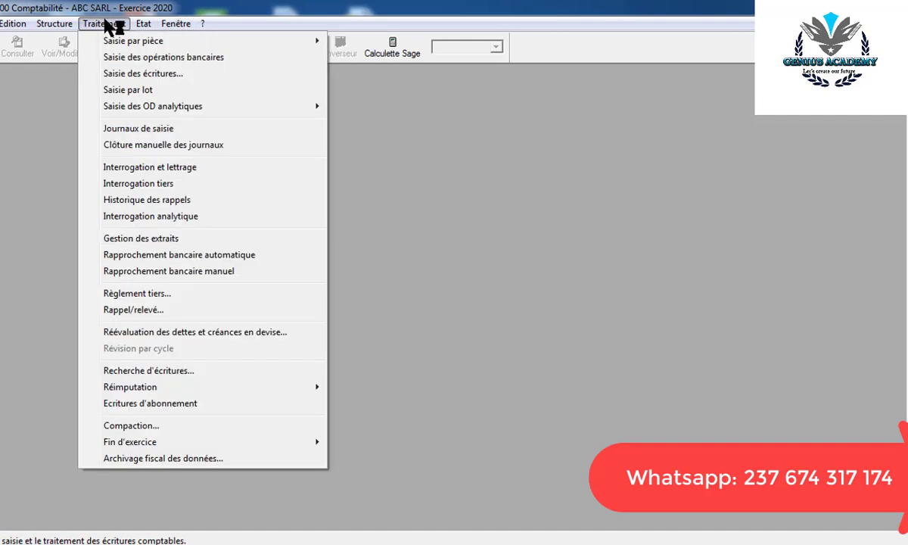
{"action": "mouse_move", "coordinate": [144, 443]}
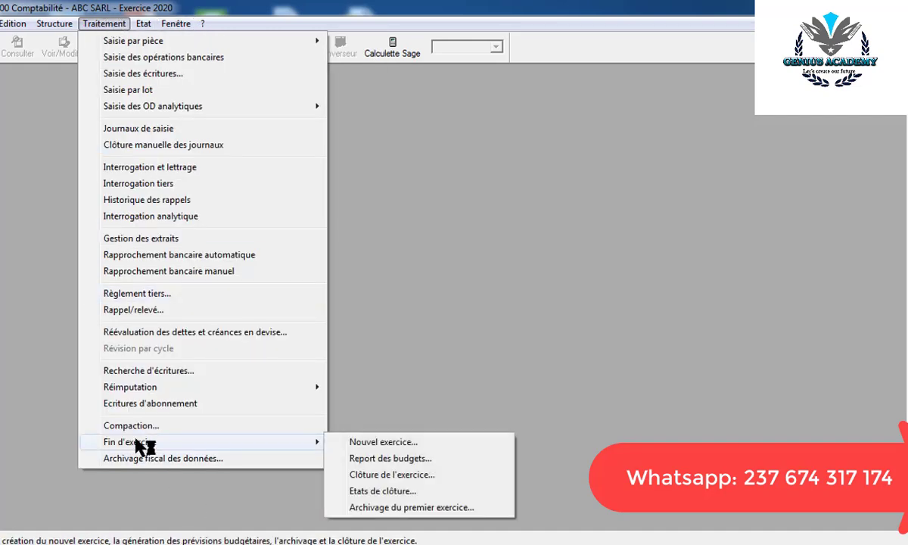
{"action": "left_click", "coordinate": [378, 443]}
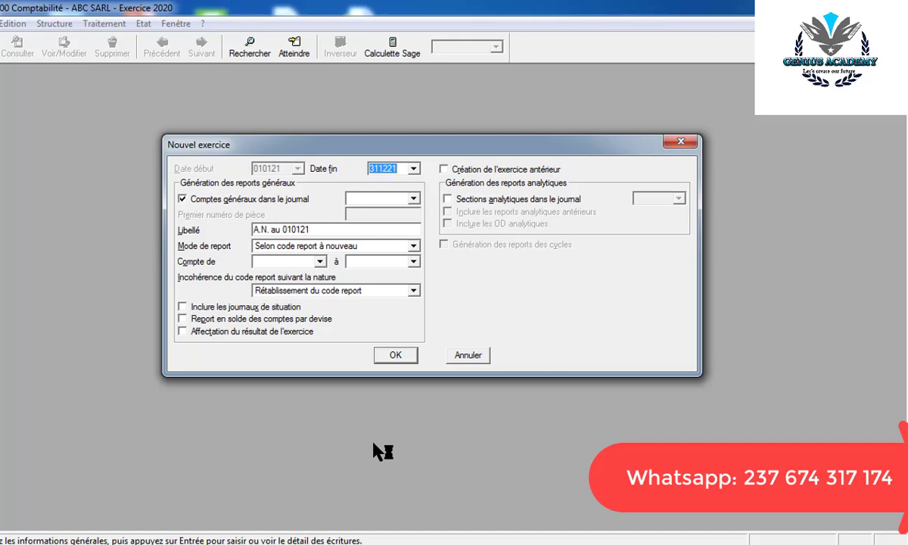
{"action": "left_click", "coordinate": [689, 142]}
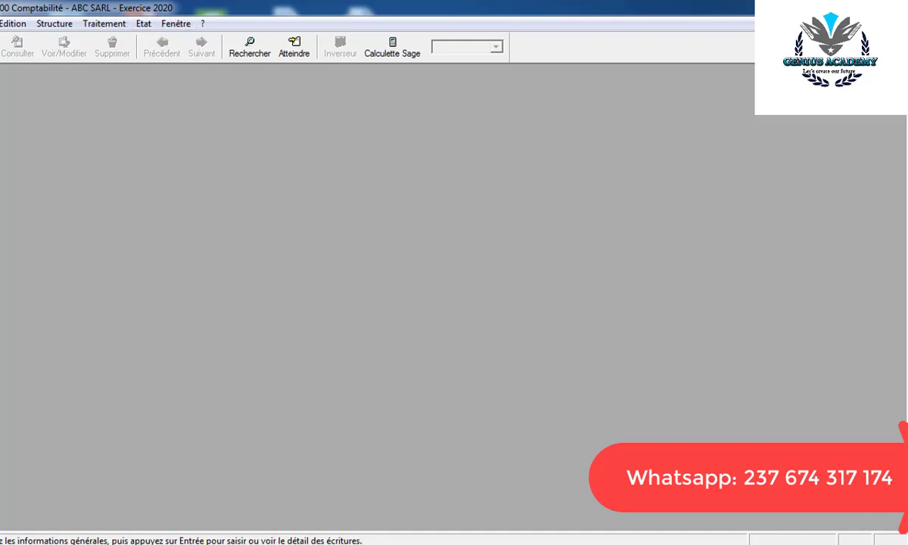
{"action": "left_click", "coordinate": [257, 544]}
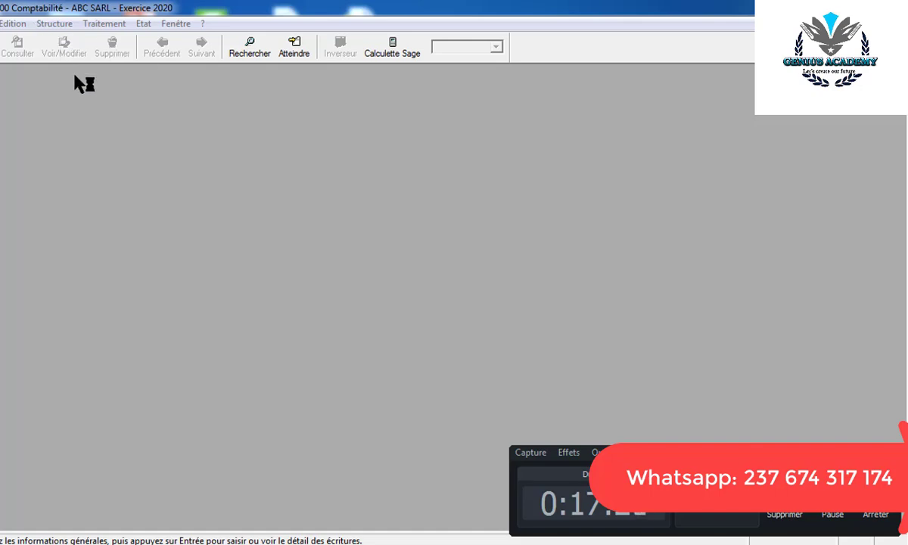
{"action": "left_click", "coordinate": [54, 25]}
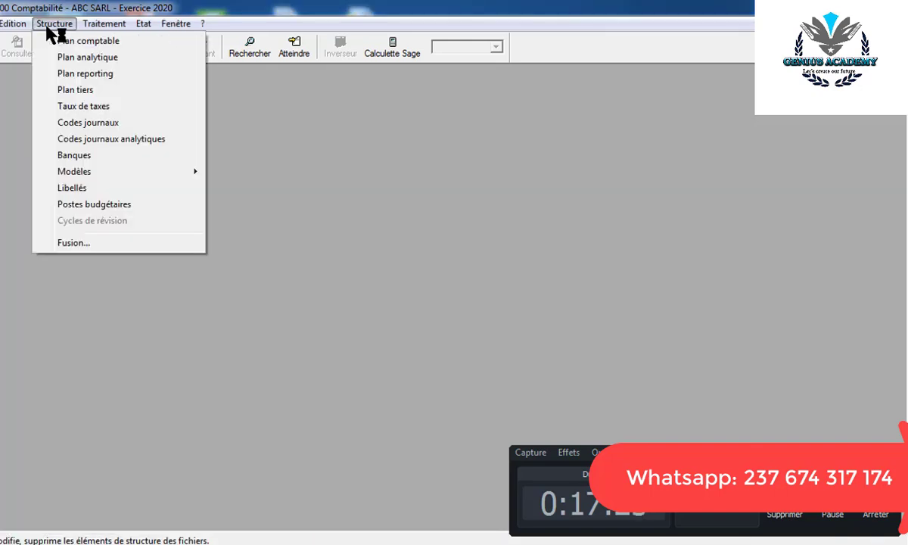
{"action": "left_click", "coordinate": [48, 29]}
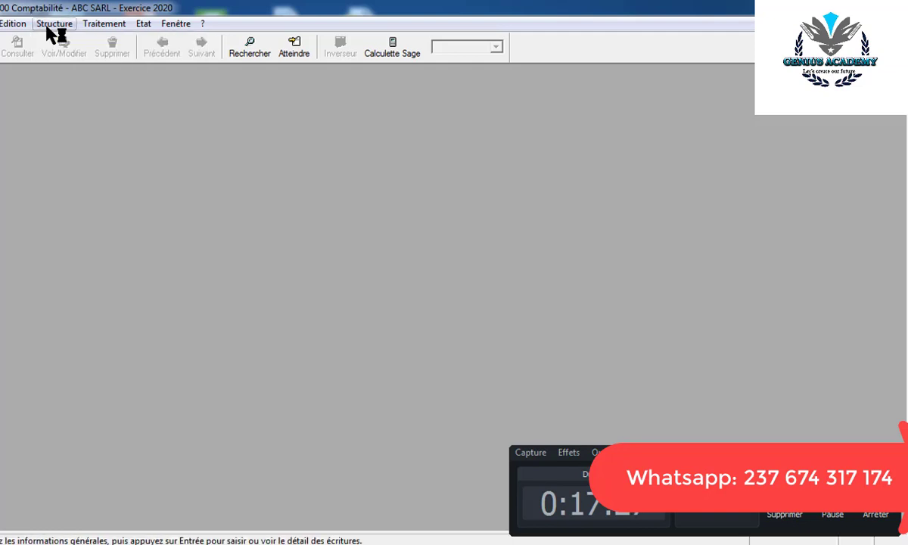
{"action": "left_click", "coordinate": [48, 30]}
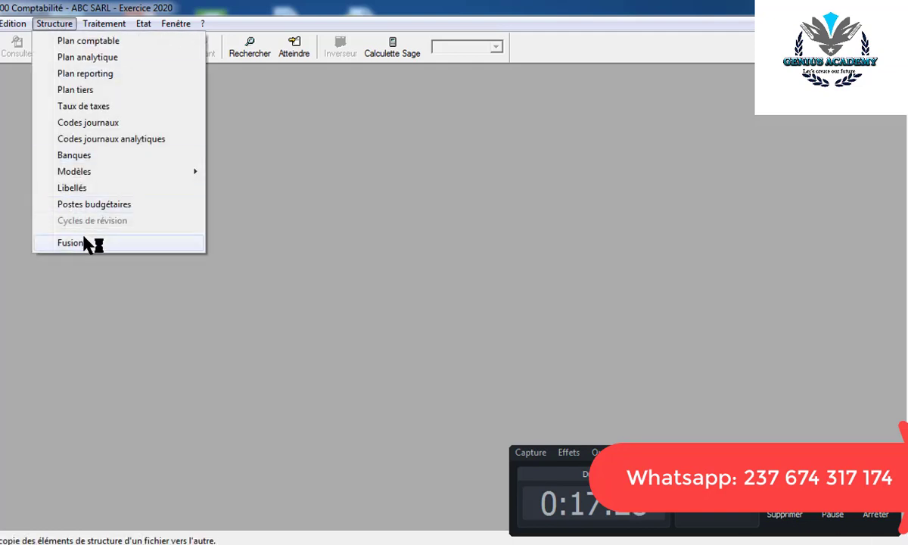
{"action": "mouse_move", "coordinate": [85, 175]}
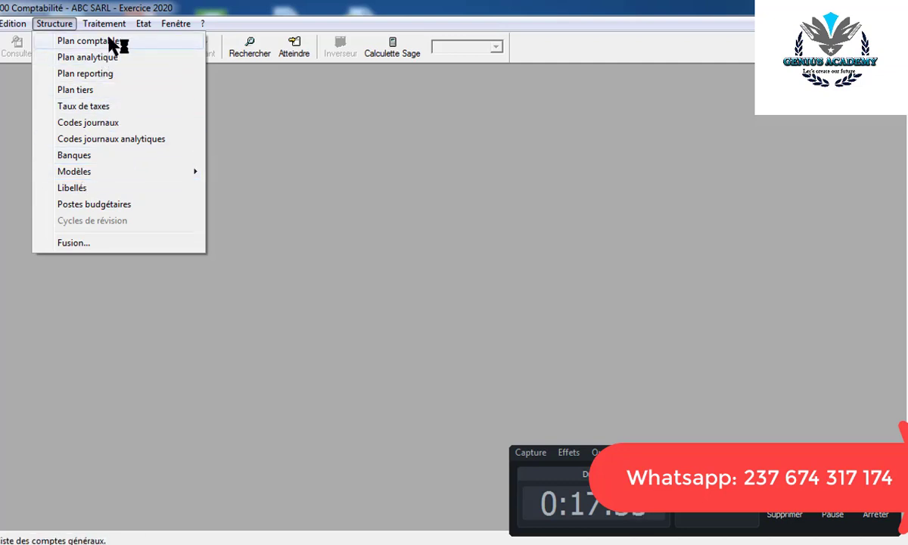
{"action": "mouse_move", "coordinate": [113, 28]}
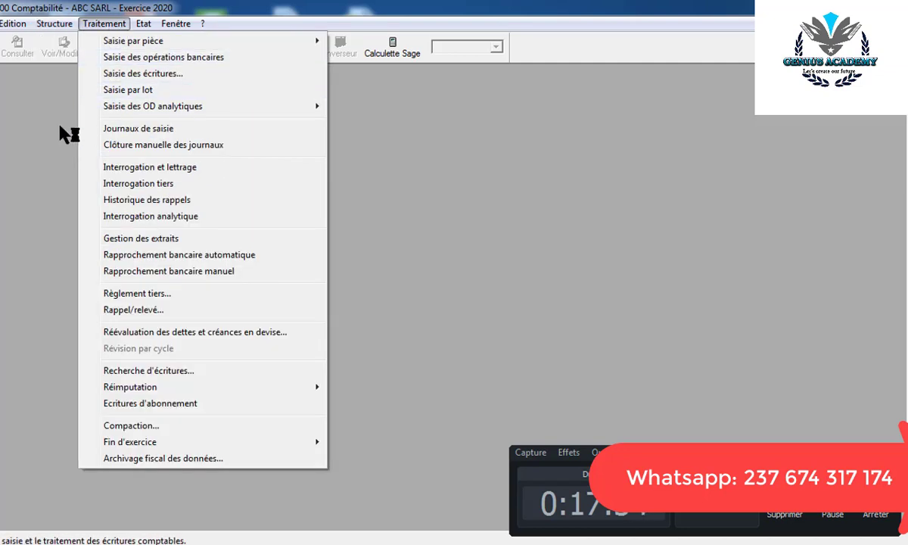
{"action": "left_click", "coordinate": [418, 338]}
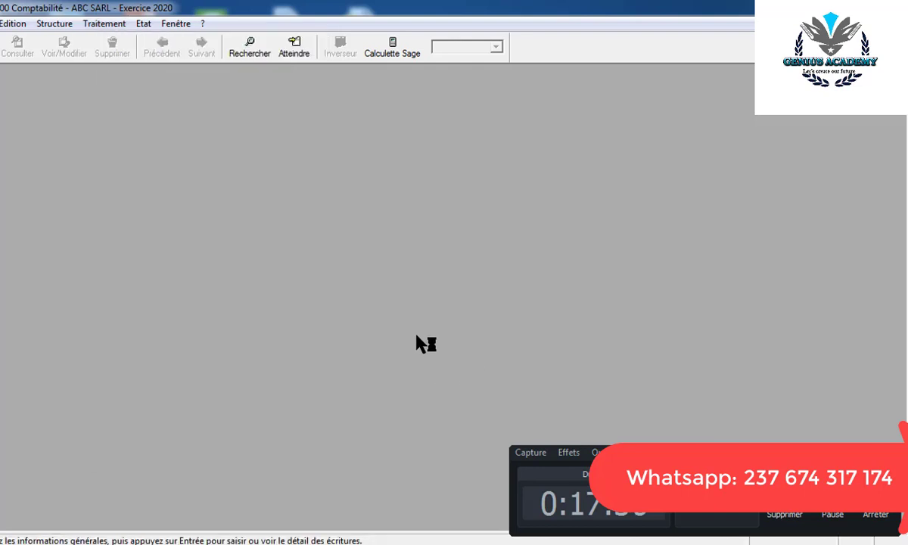